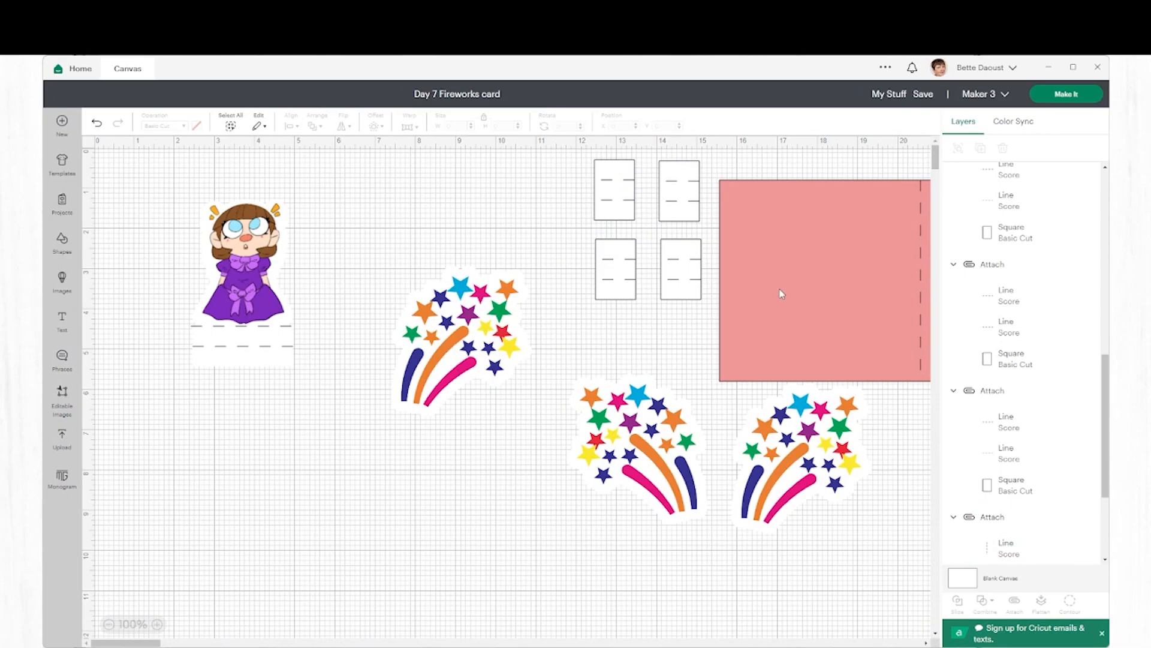
Copy the pink card base with its attached score line and start a new blank project.
{"action": "left_click", "coordinate": [802, 234]}
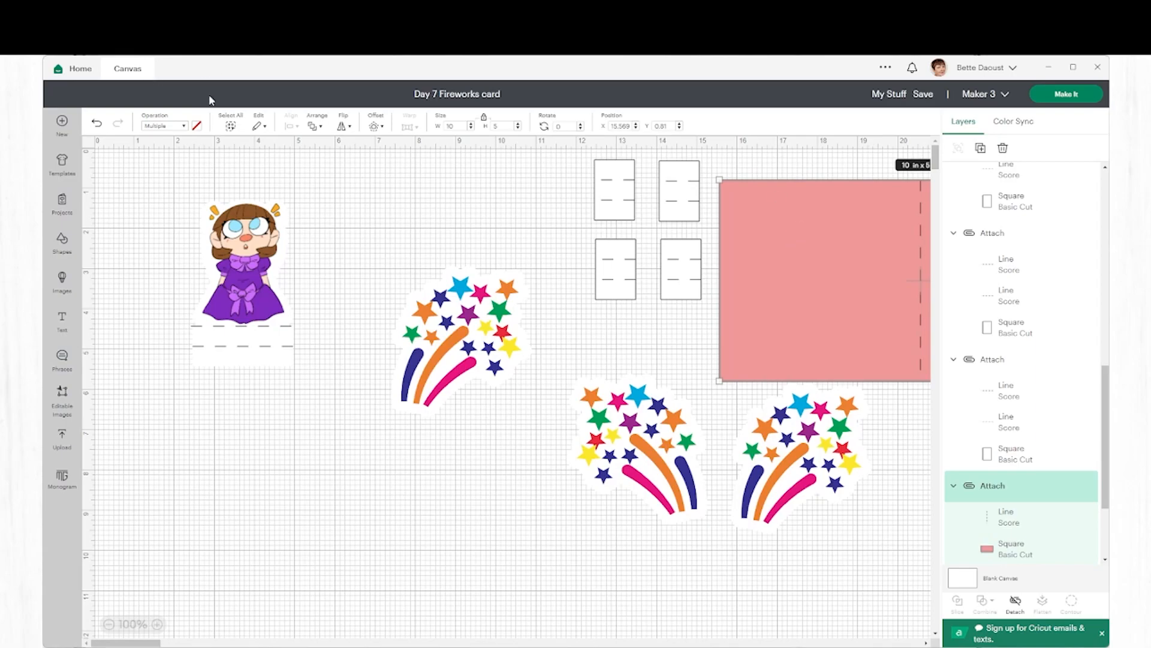
{"action": "left_click", "coordinate": [260, 127]}
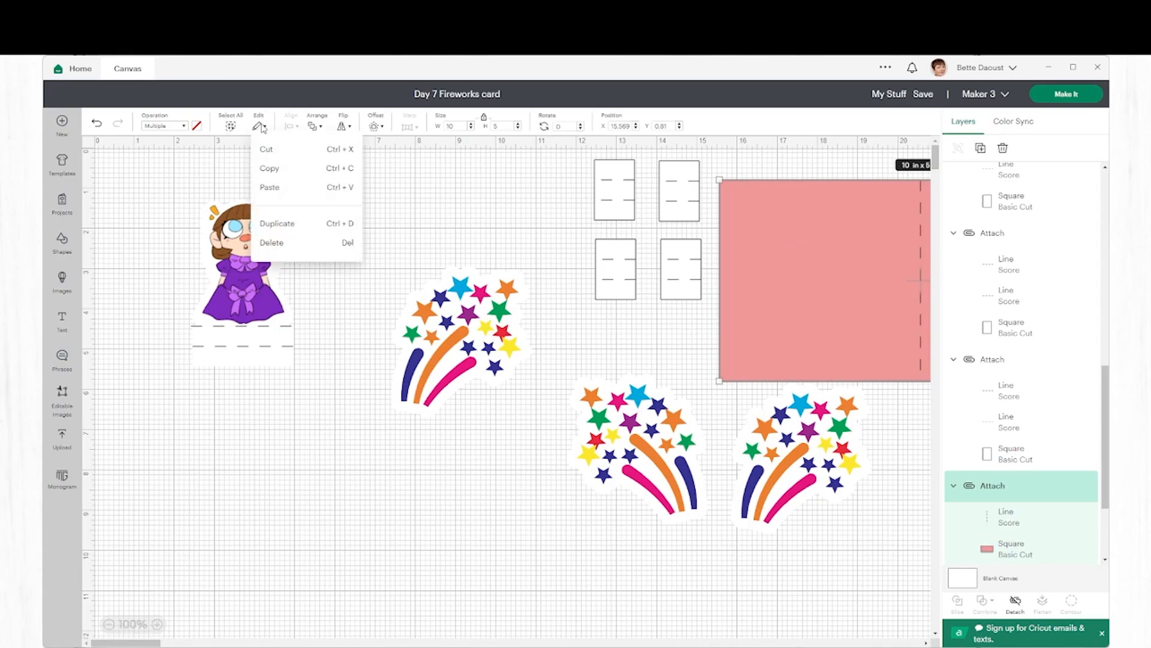
{"action": "left_click", "coordinate": [283, 170]}
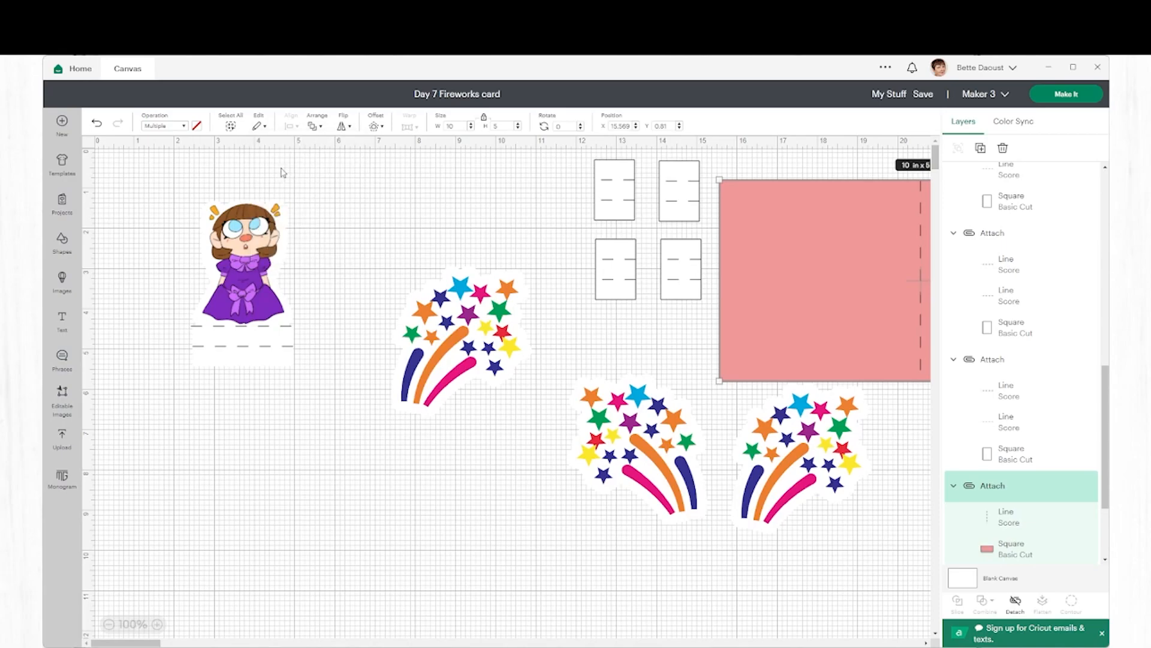
{"action": "left_click", "coordinate": [63, 124]}
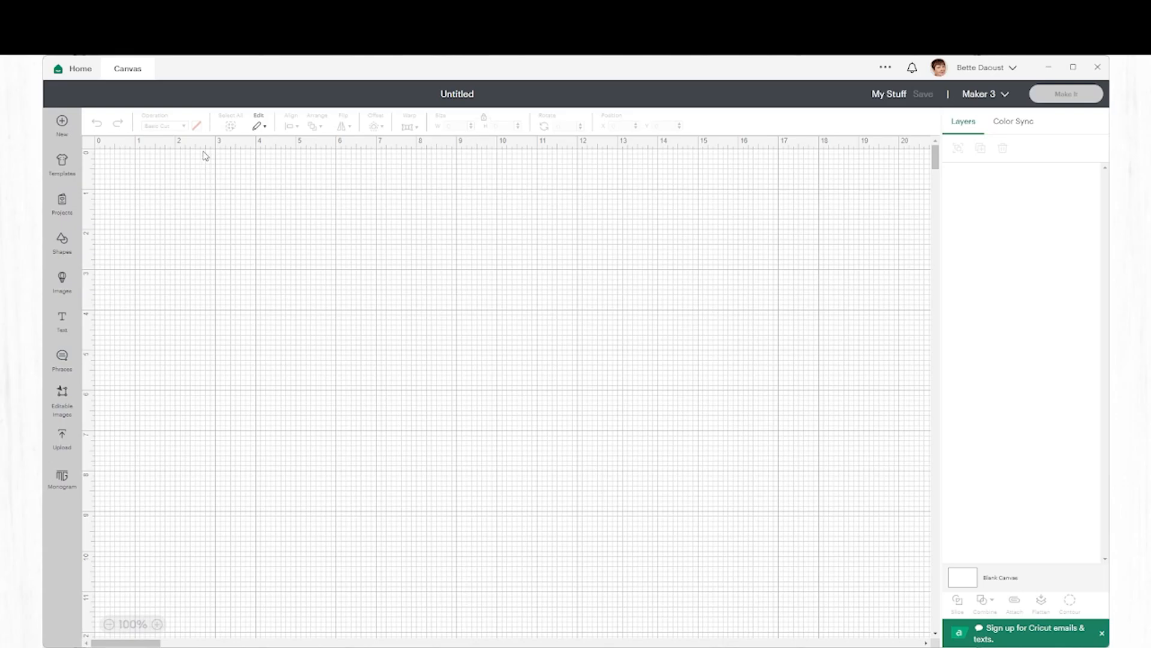
Paste the copied card base into the new project and position it at about X 2.6, Y 1.1 in.
{"action": "left_click", "coordinate": [256, 128]}
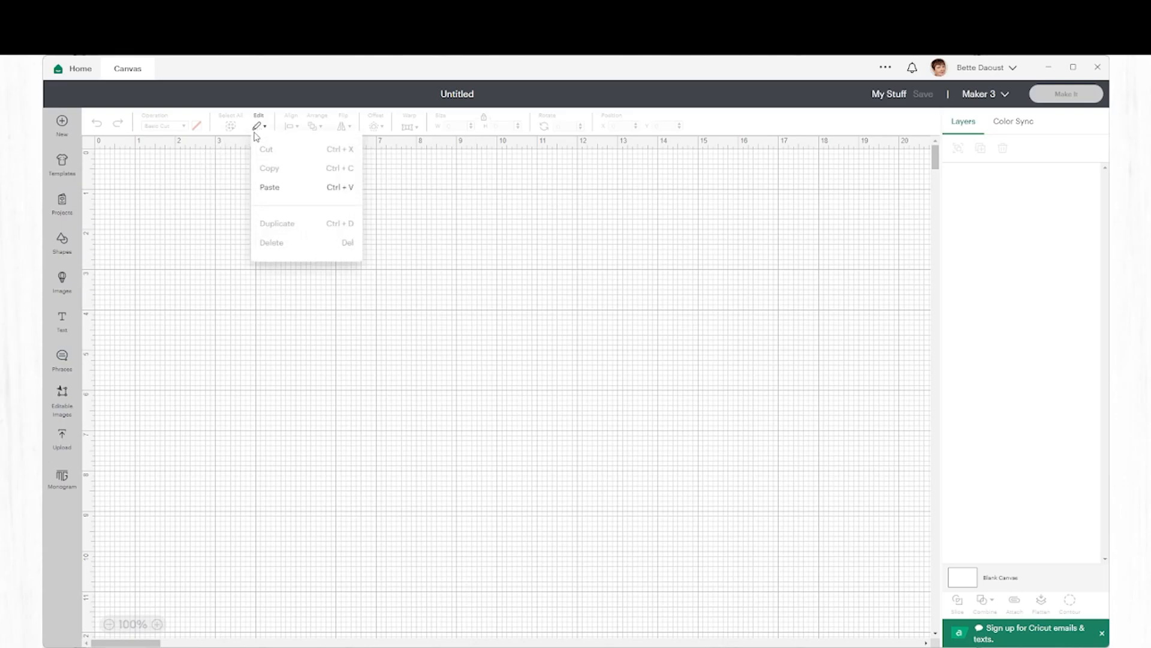
{"action": "left_click", "coordinate": [275, 188]}
{"action": "left_click_drag", "start_coordinate": [384, 228], "coordinate": [463, 247]}
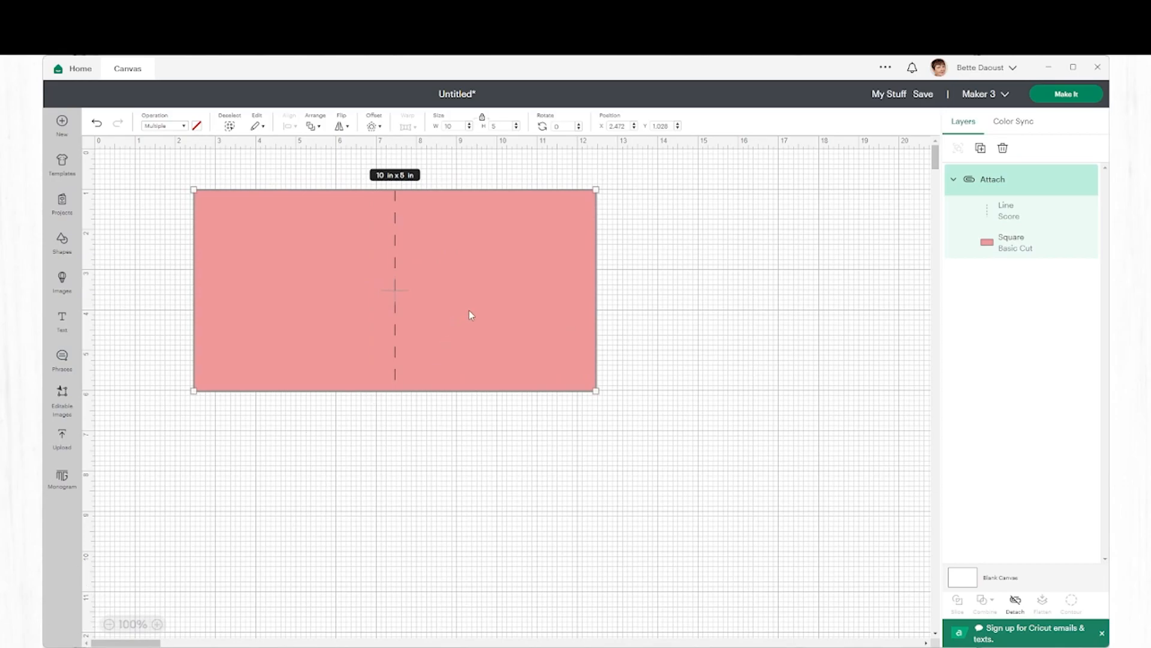
{"action": "left_click_drag", "start_coordinate": [475, 305], "coordinate": [480, 309]}
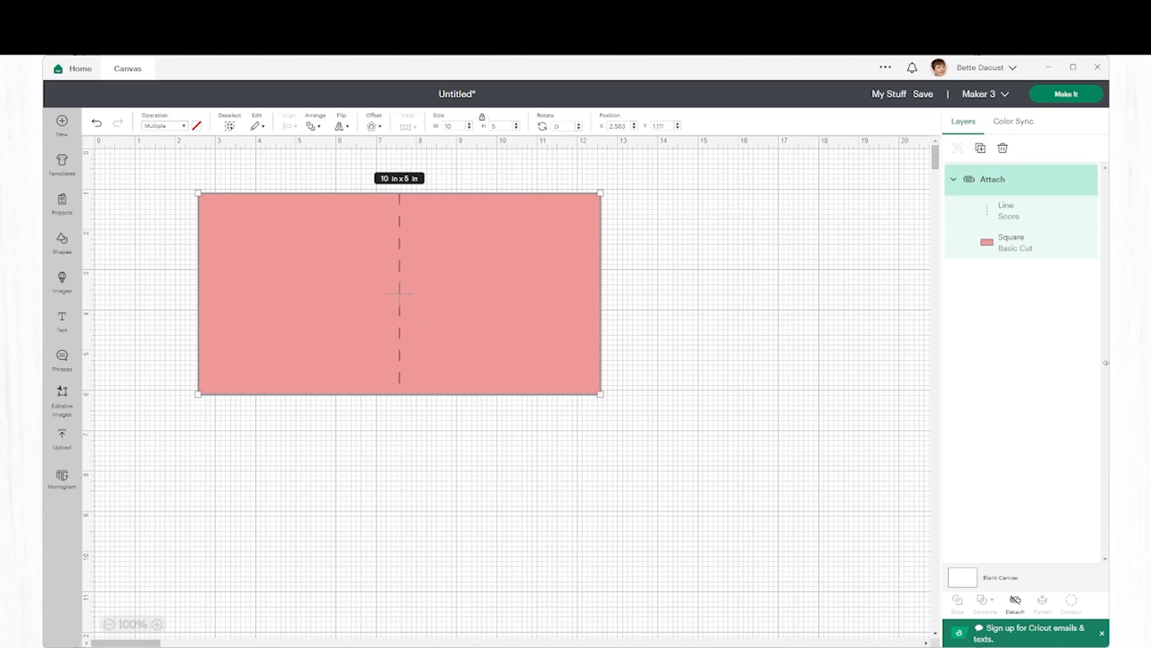
Detach the score line from the pink rectangle and set only the rectangle's width to 11 in, with proportions unlocked.
{"action": "left_click", "coordinate": [1017, 609]}
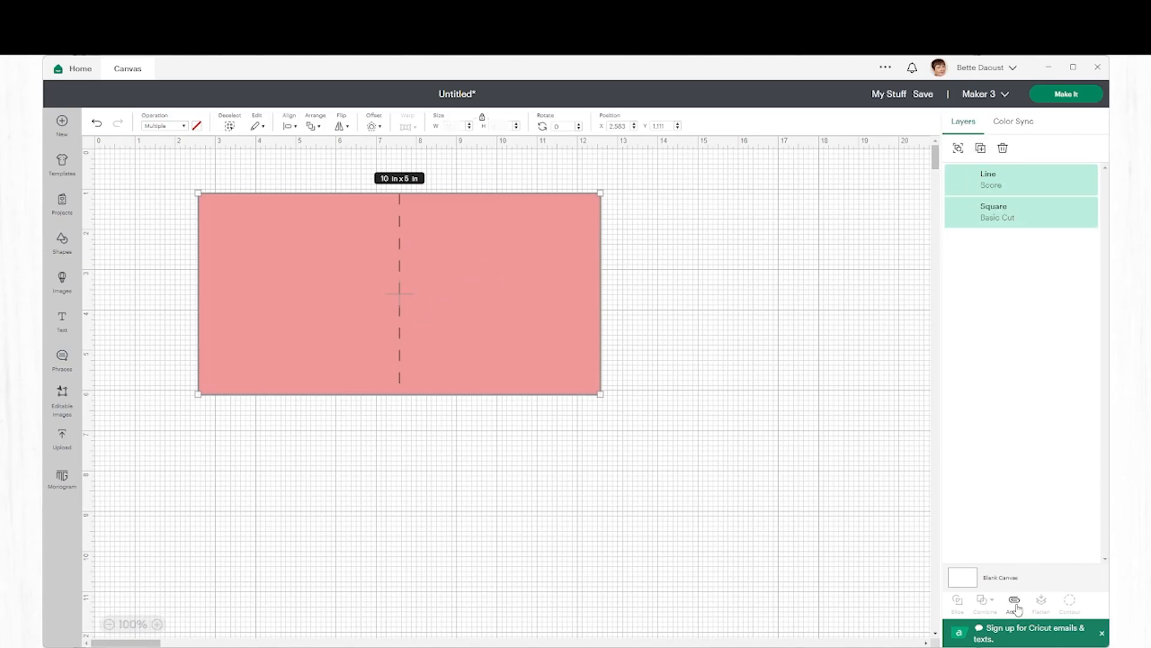
{"action": "left_click", "coordinate": [410, 453]}
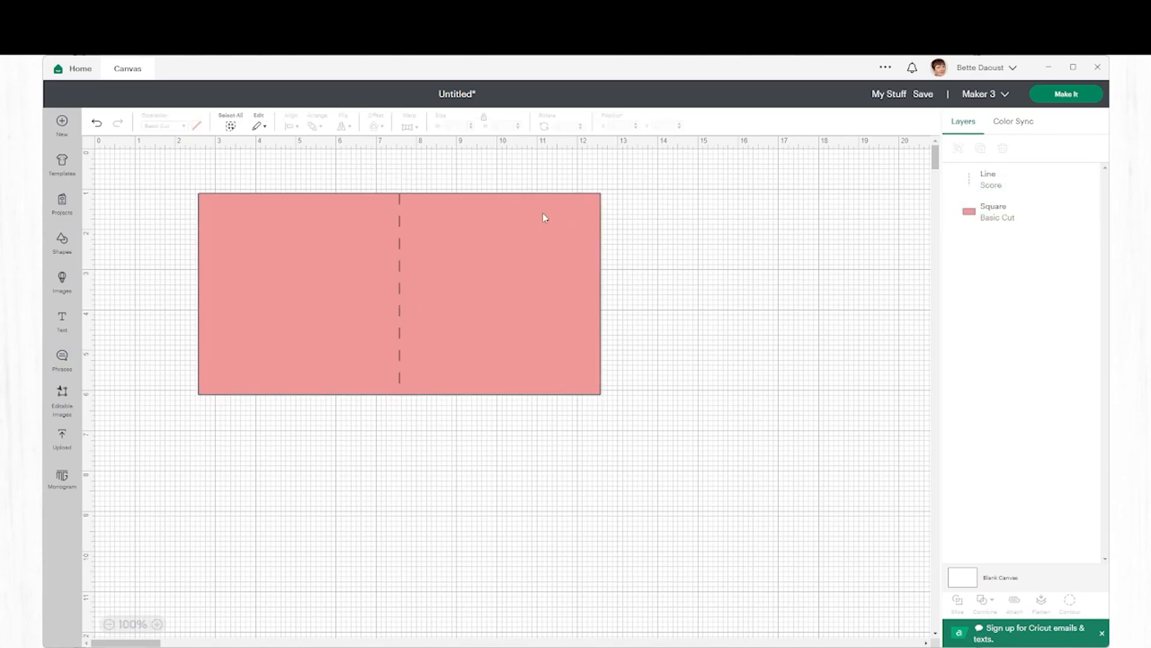
{"action": "left_click", "coordinate": [564, 243]}
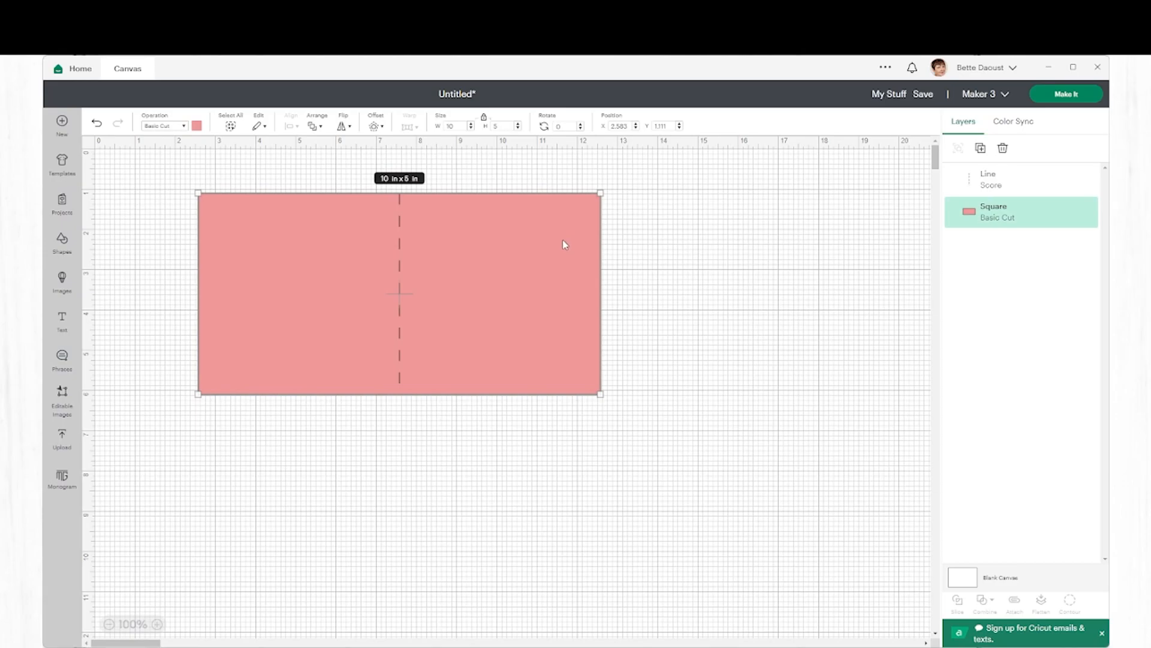
{"action": "left_click", "coordinate": [458, 126]}
{"action": "type", "text": "11"}
{"action": "key", "text": "Return"}
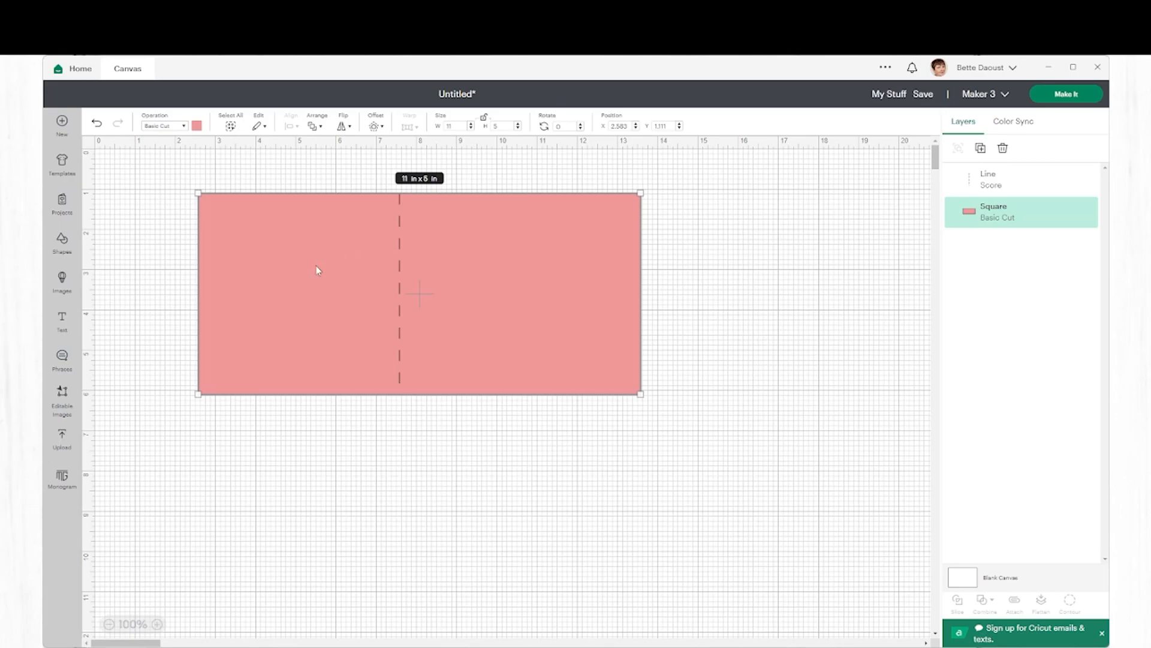
Move the detached score line onto the empty canvas beside the pink rectangle and insert a sharp-cornered square shape.
{"action": "left_click", "coordinate": [457, 478]}
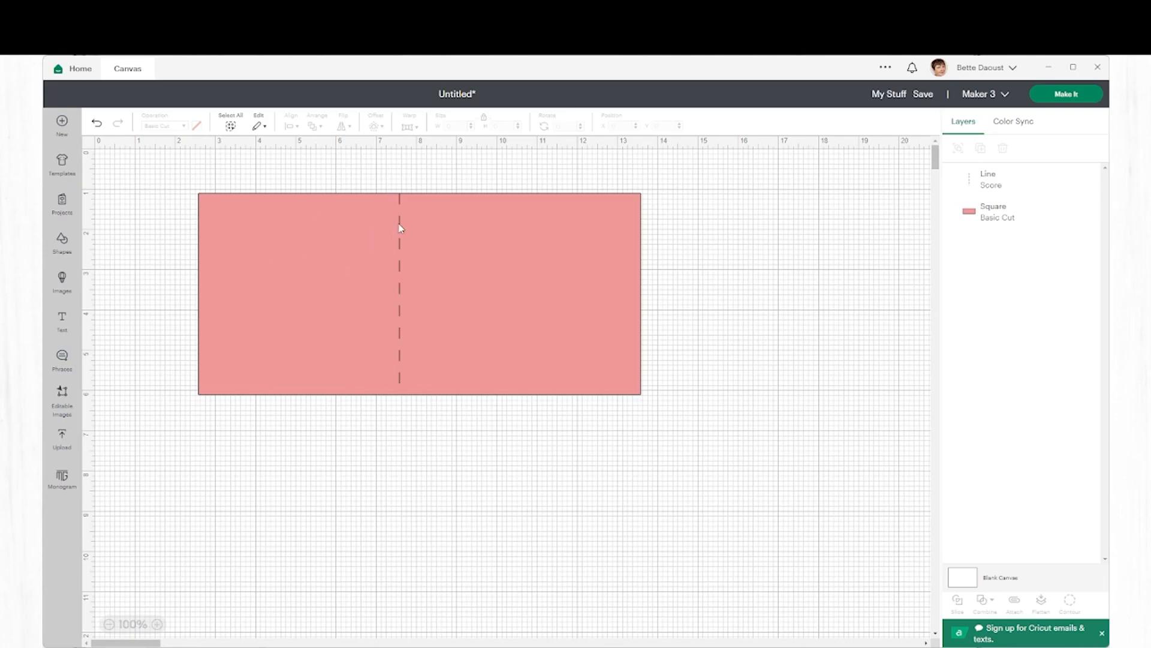
{"action": "left_click_drag", "start_coordinate": [400, 228], "coordinate": [739, 237]}
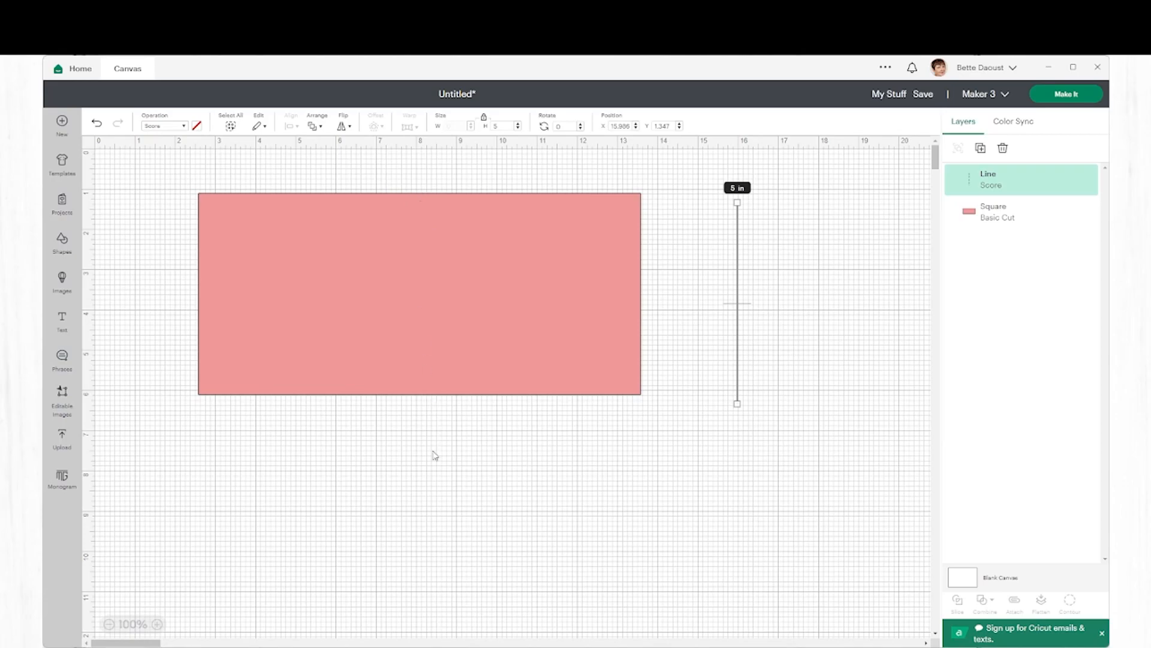
{"action": "left_click", "coordinate": [66, 244]}
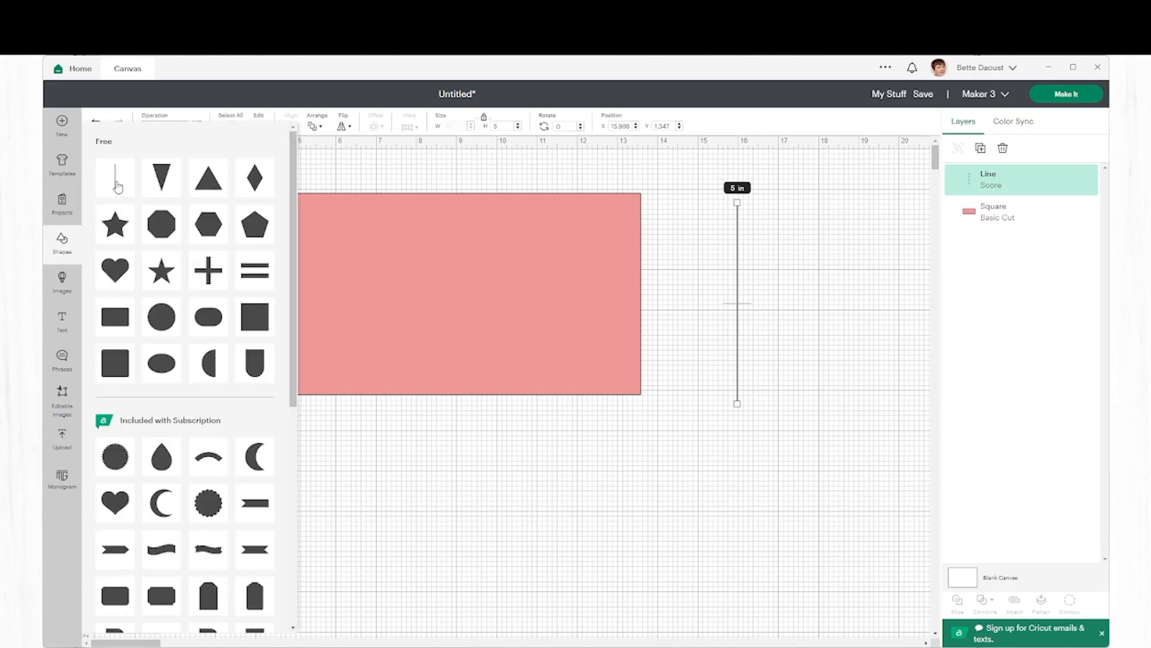
{"action": "left_click", "coordinate": [254, 323]}
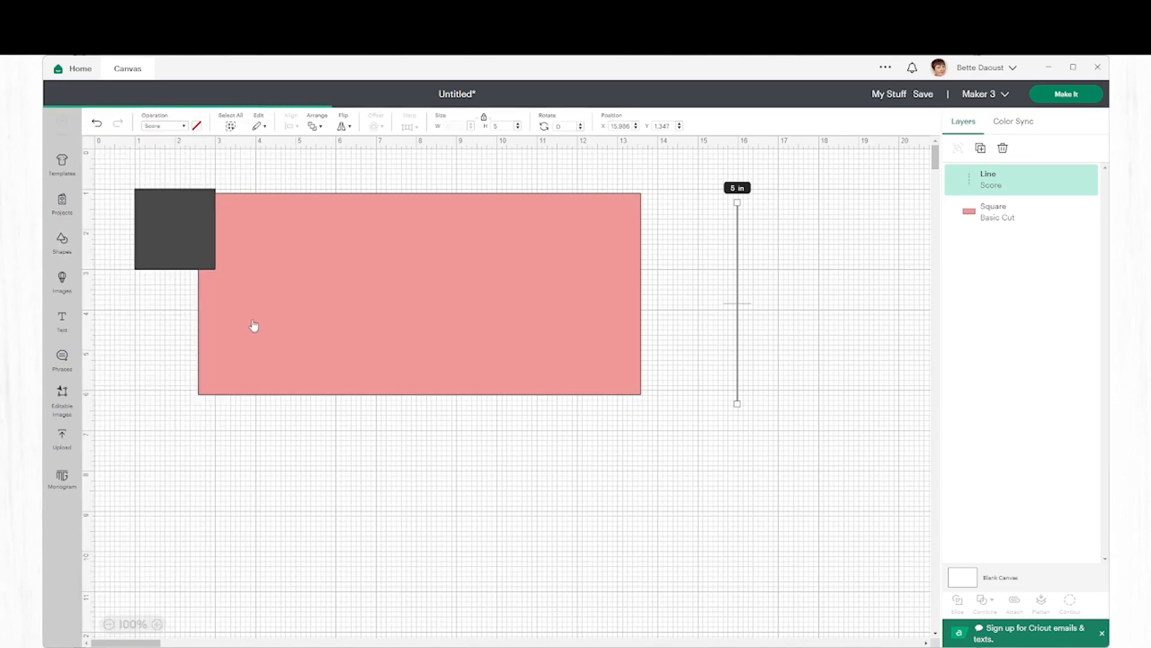
Unlock the new square's proportions and resize it to 0.25 in wide by 5 in high.
{"action": "left_click", "coordinate": [483, 121]}
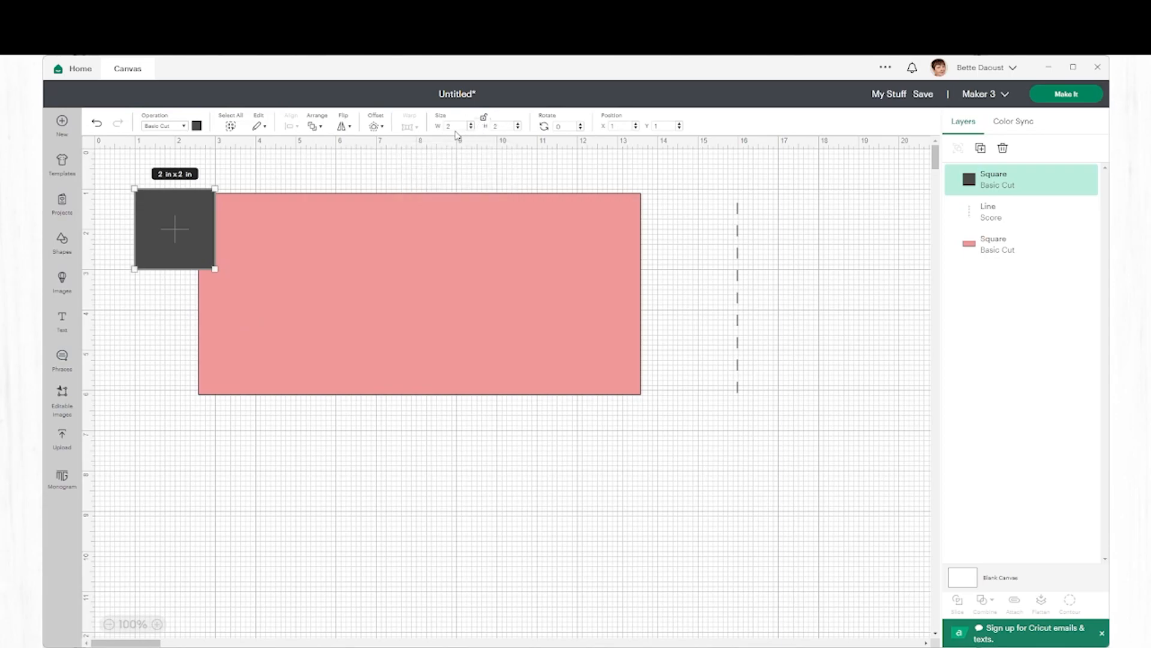
{"action": "left_click", "coordinate": [458, 127]}
{"action": "type", "text": ".25"}
{"action": "key", "text": "Return"}
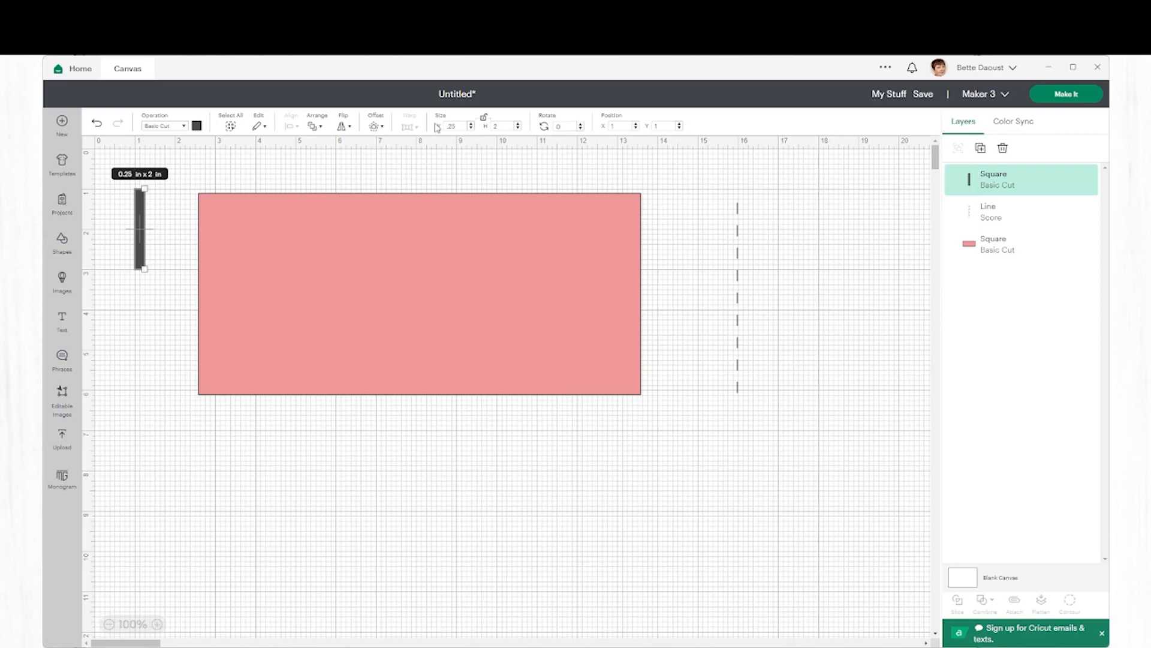
{"action": "left_click", "coordinate": [507, 126]}
{"action": "key", "text": "Return"}
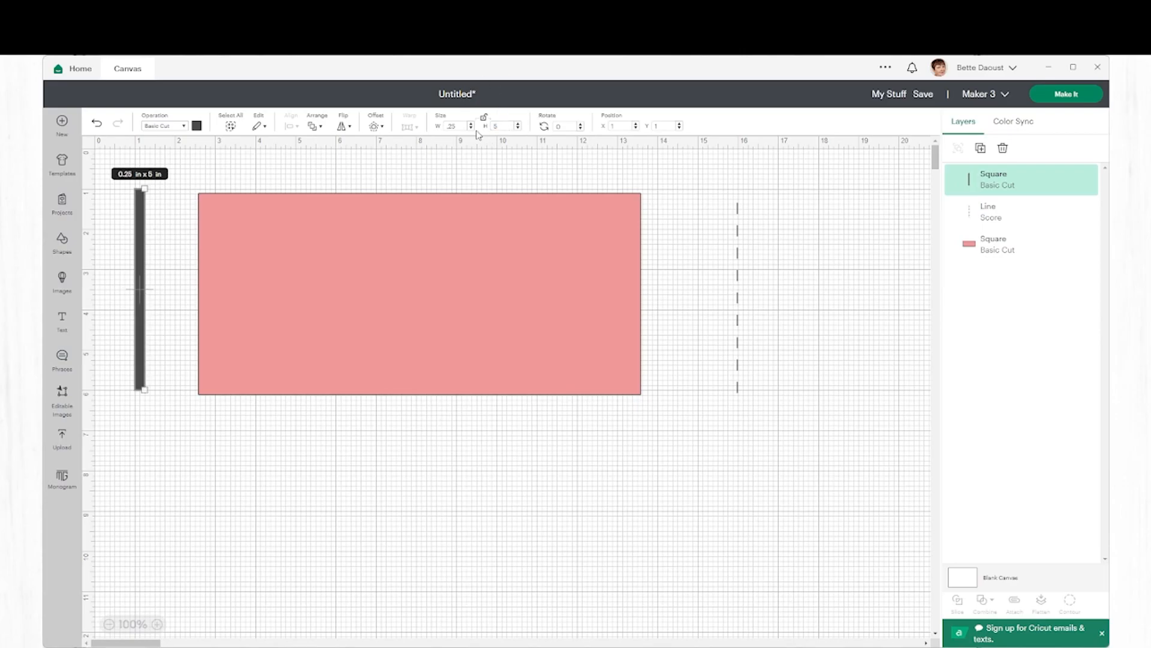
Change the narrow strip's material color to light purple.
{"action": "left_click", "coordinate": [197, 127]}
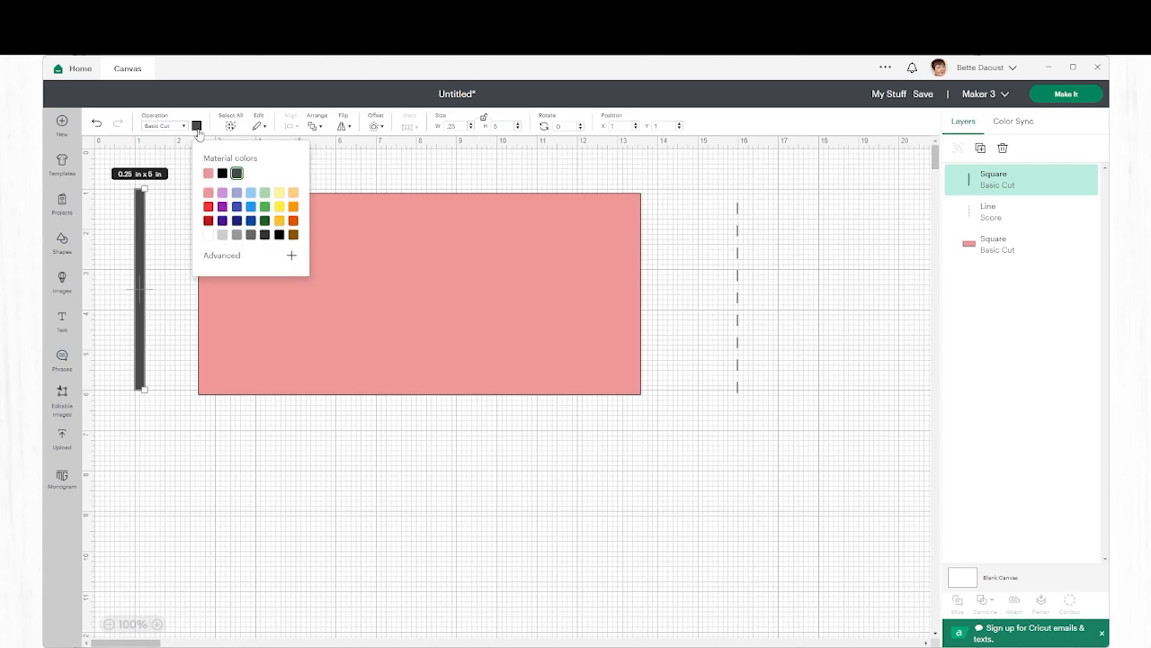
{"action": "left_click", "coordinate": [223, 194]}
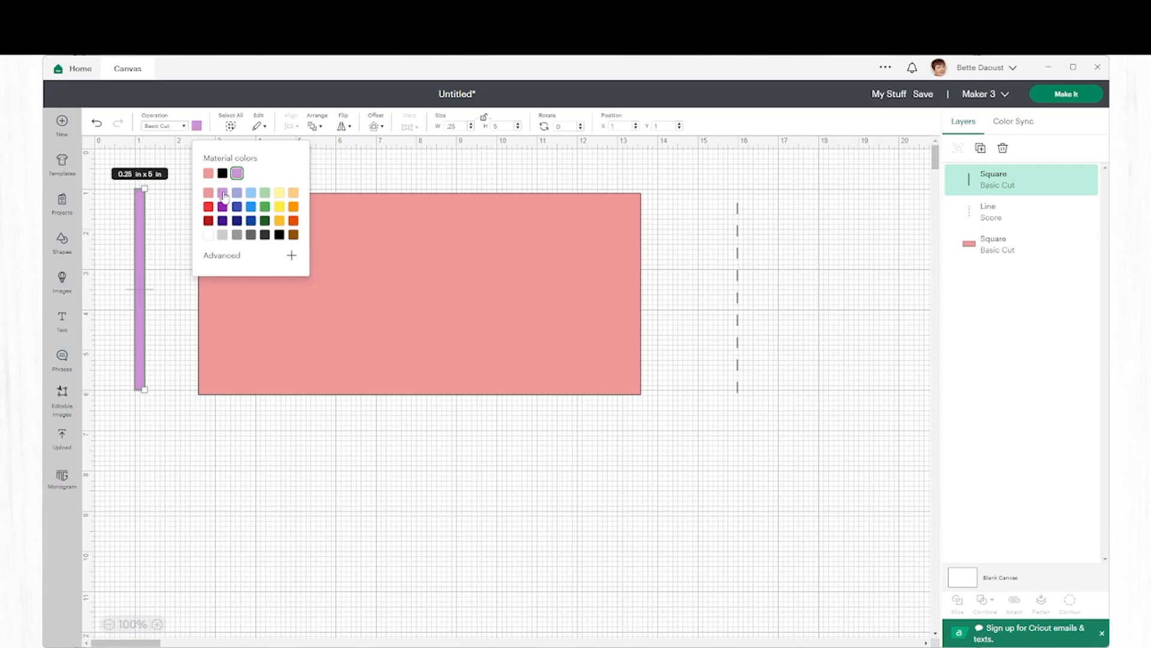
{"action": "left_click", "coordinate": [400, 160]}
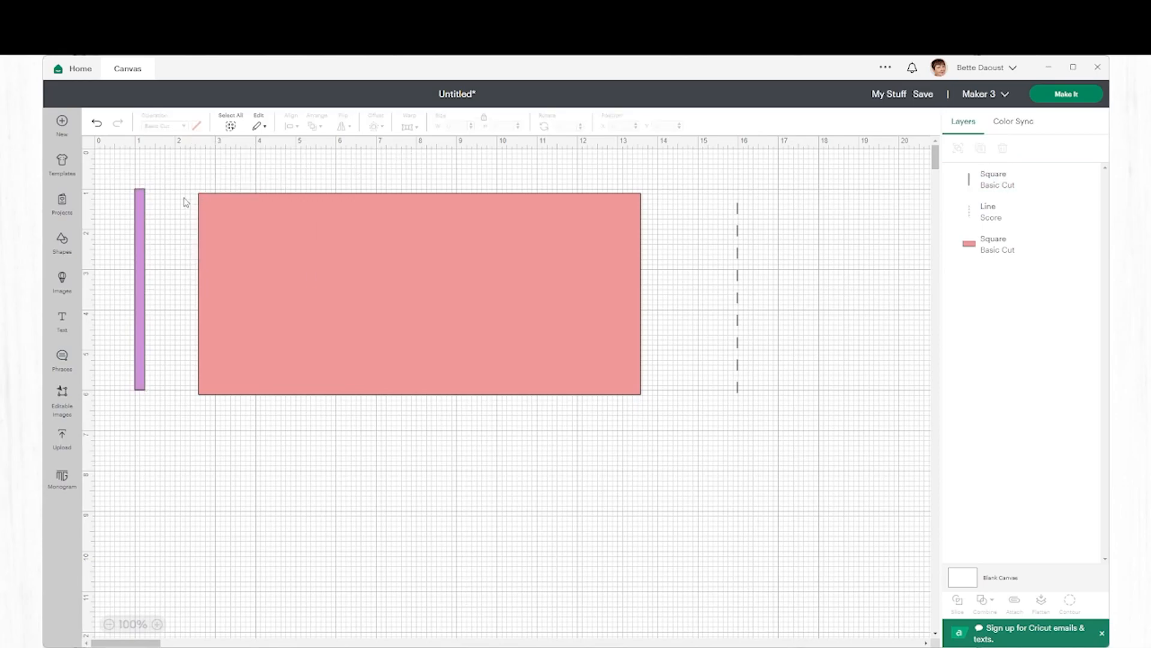
Center the purple strip on the pink rectangle both horizontally and vertically.
{"action": "left_click_drag", "start_coordinate": [107, 183], "coordinate": [357, 266]}
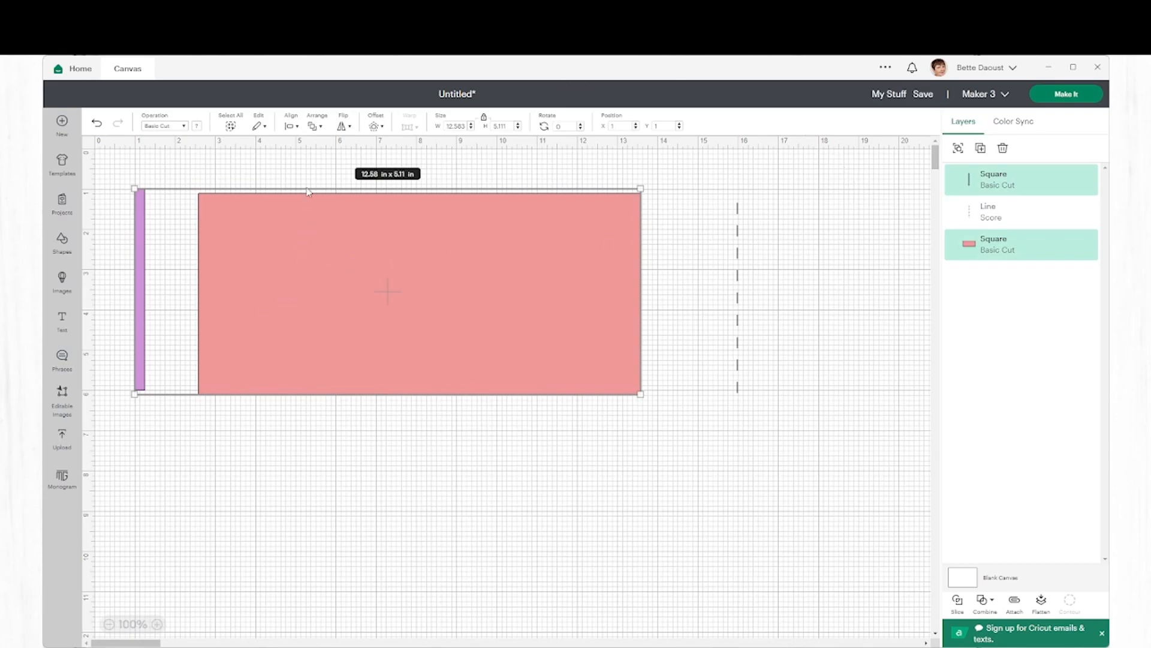
{"action": "left_click", "coordinate": [292, 127]}
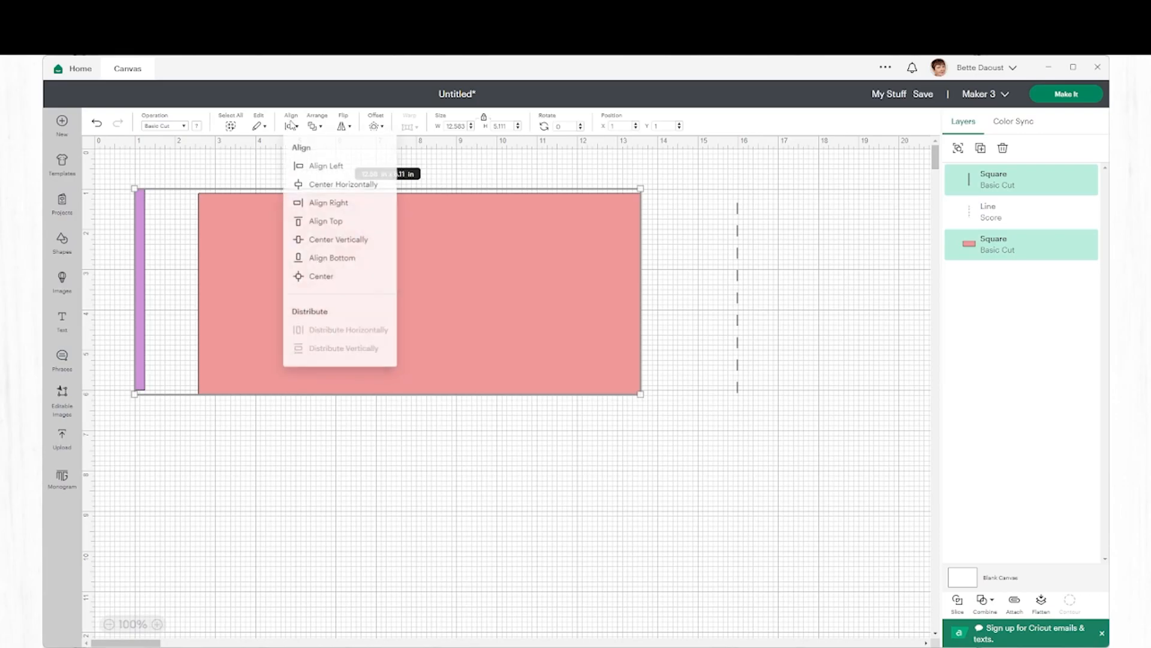
{"action": "left_click", "coordinate": [331, 282]}
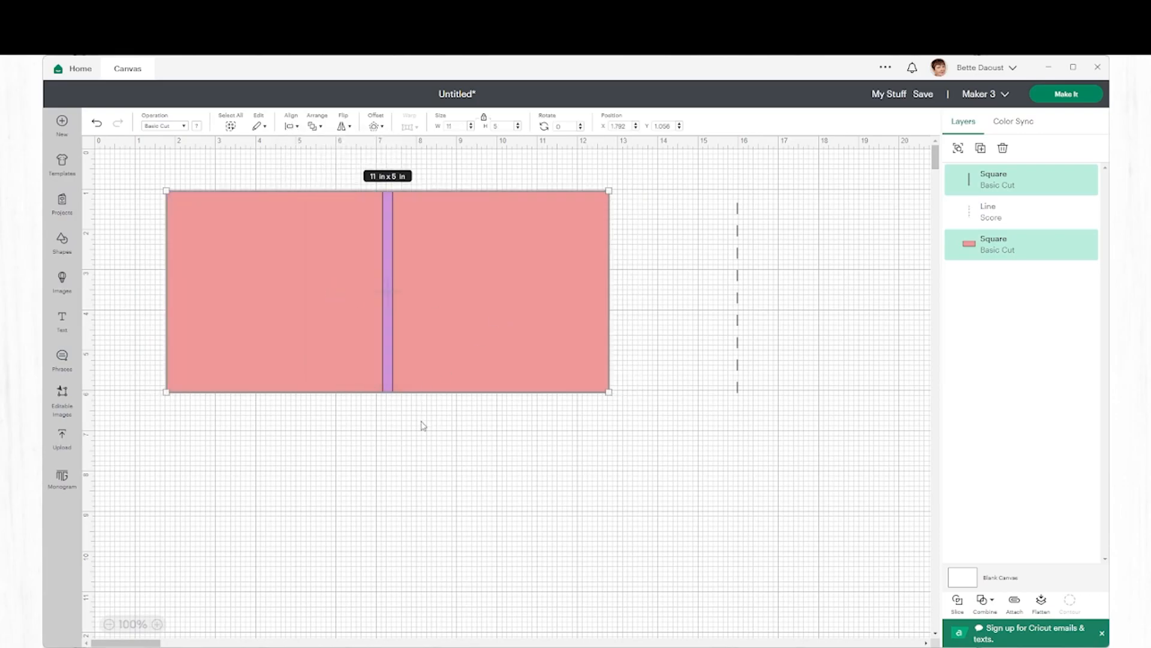
{"action": "left_click", "coordinate": [426, 444]}
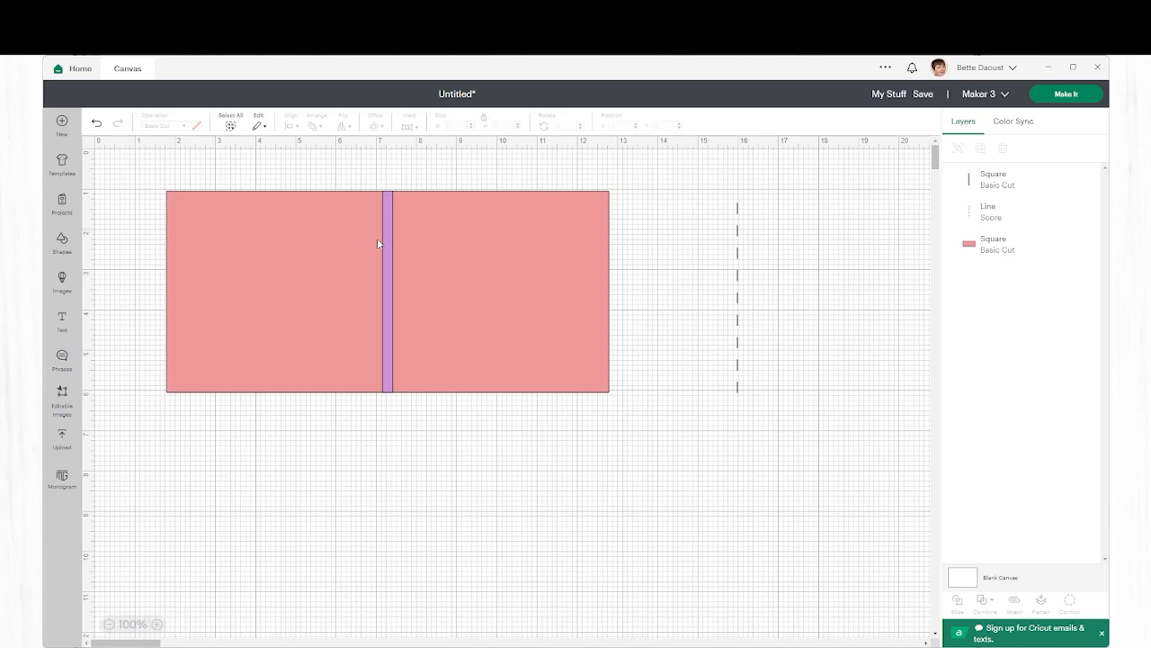
Change the purple strip's operation from Basic Cut to Score.
{"action": "left_click", "coordinate": [988, 184]}
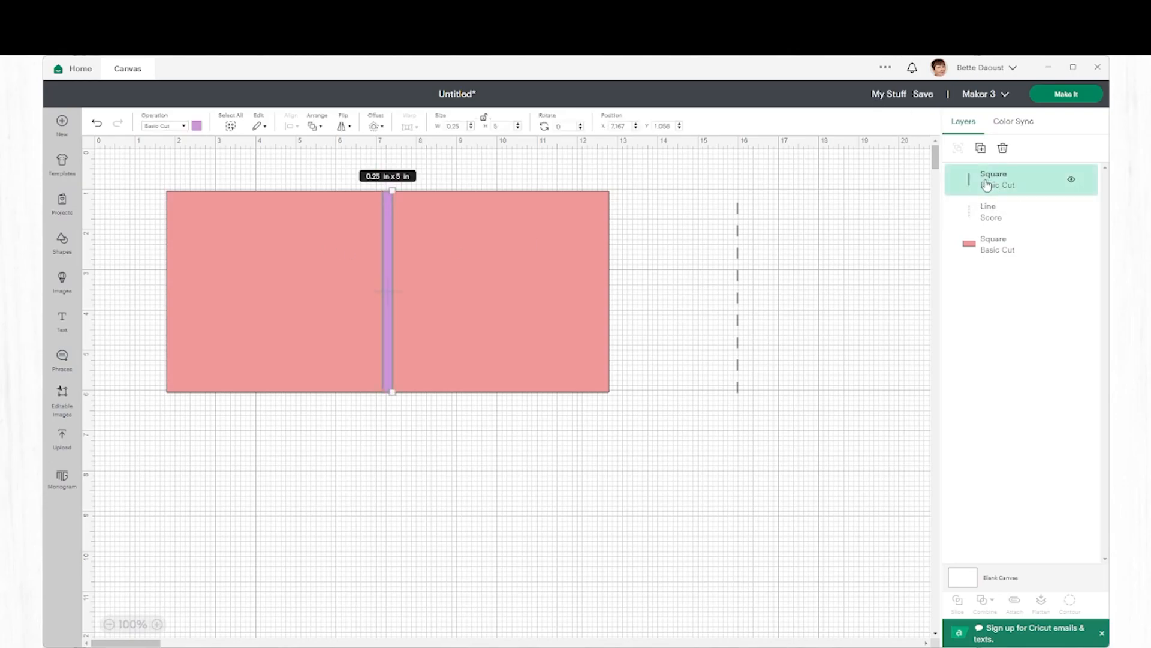
{"action": "left_click", "coordinate": [184, 128]}
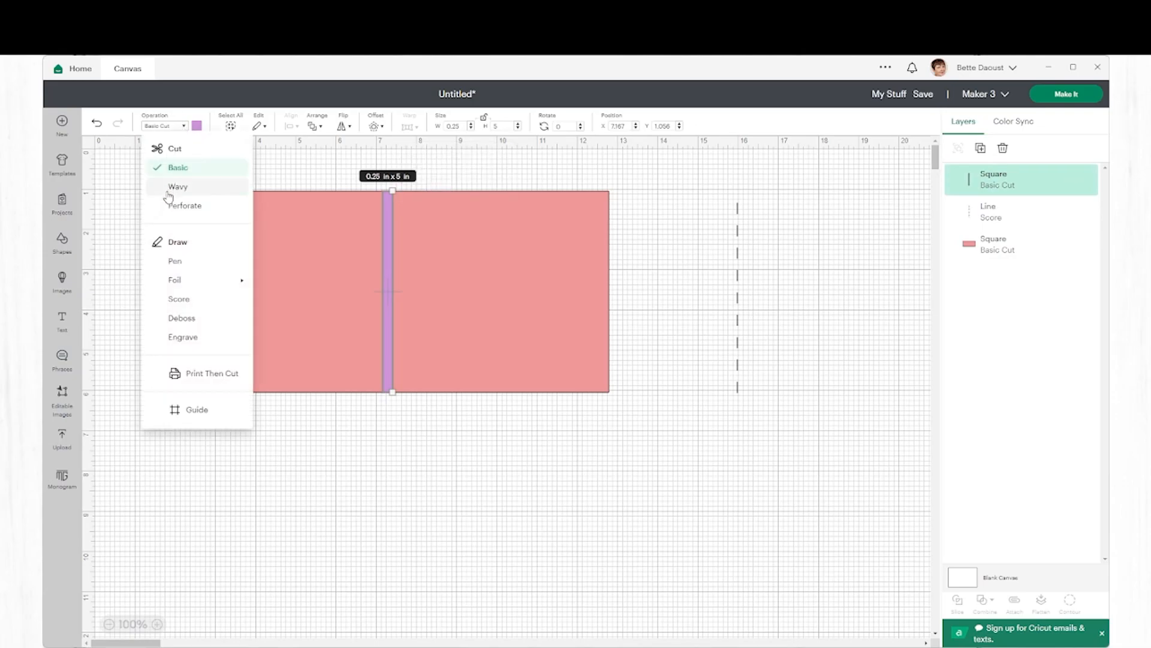
{"action": "left_click", "coordinate": [179, 304]}
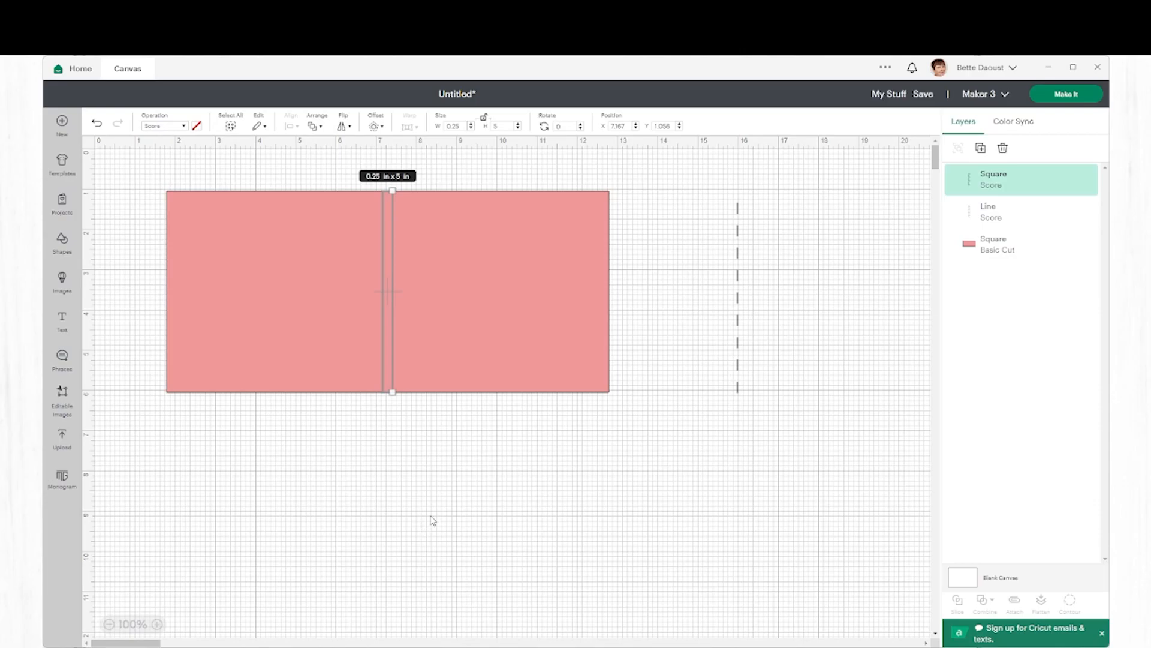
{"action": "left_click", "coordinate": [412, 505]}
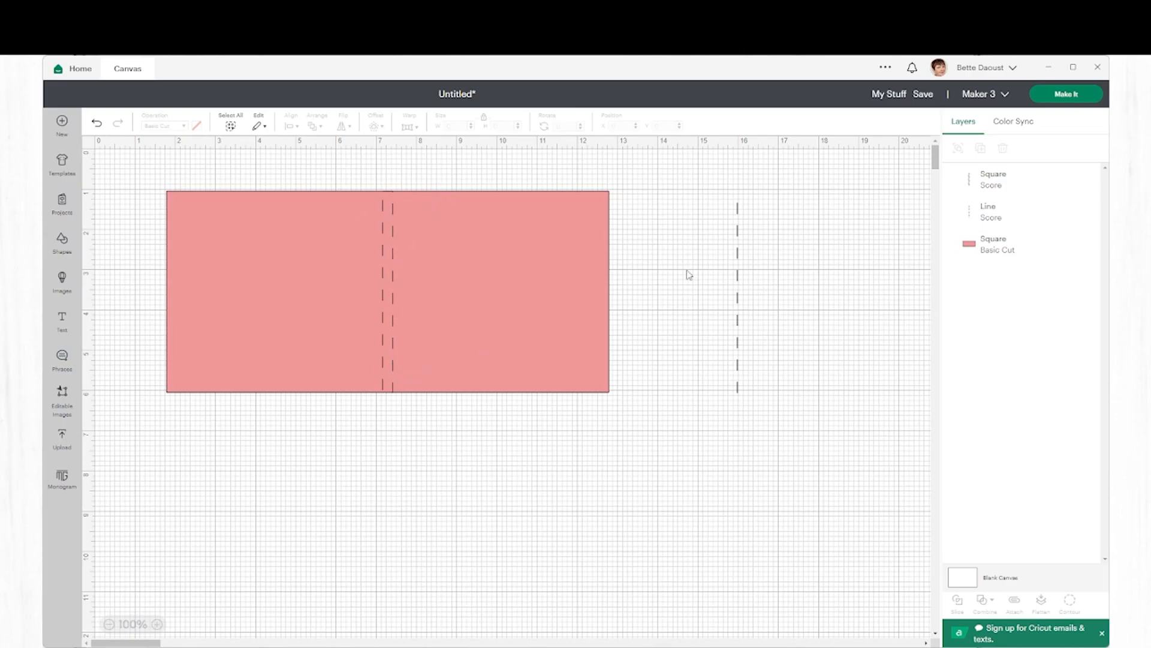
Delete the old single score line and attach the scored strip to the pink rectangle.
{"action": "left_click", "coordinate": [738, 233]}
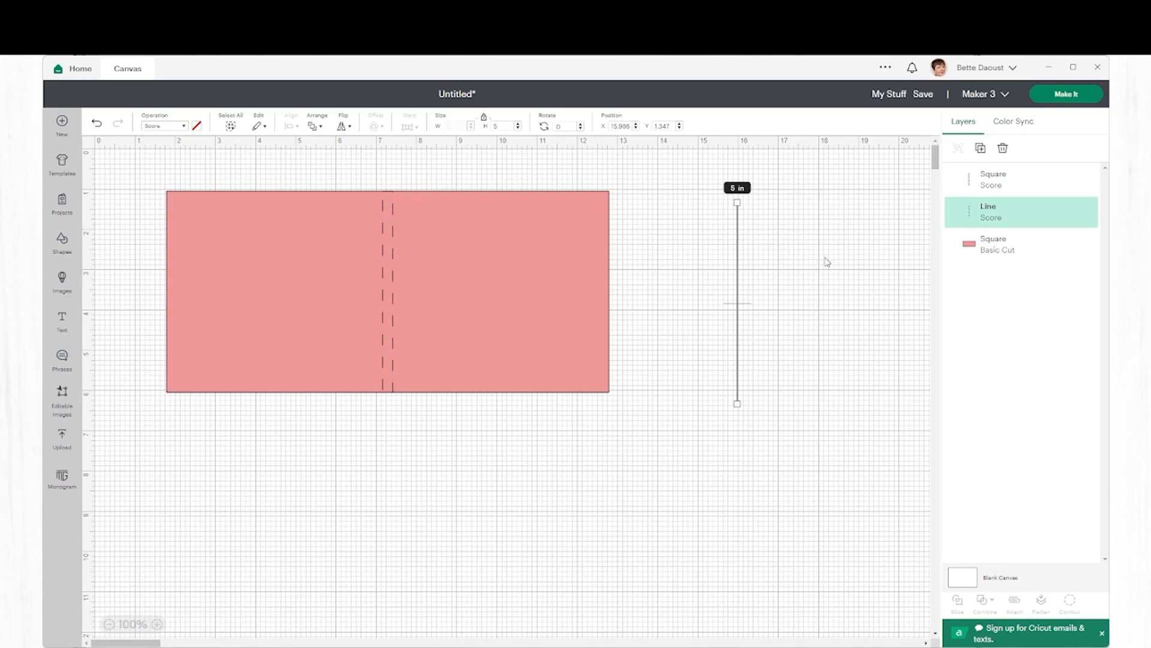
{"action": "key", "text": "Delete"}
{"action": "left_click_drag", "start_coordinate": [126, 175], "coordinate": [681, 411]}
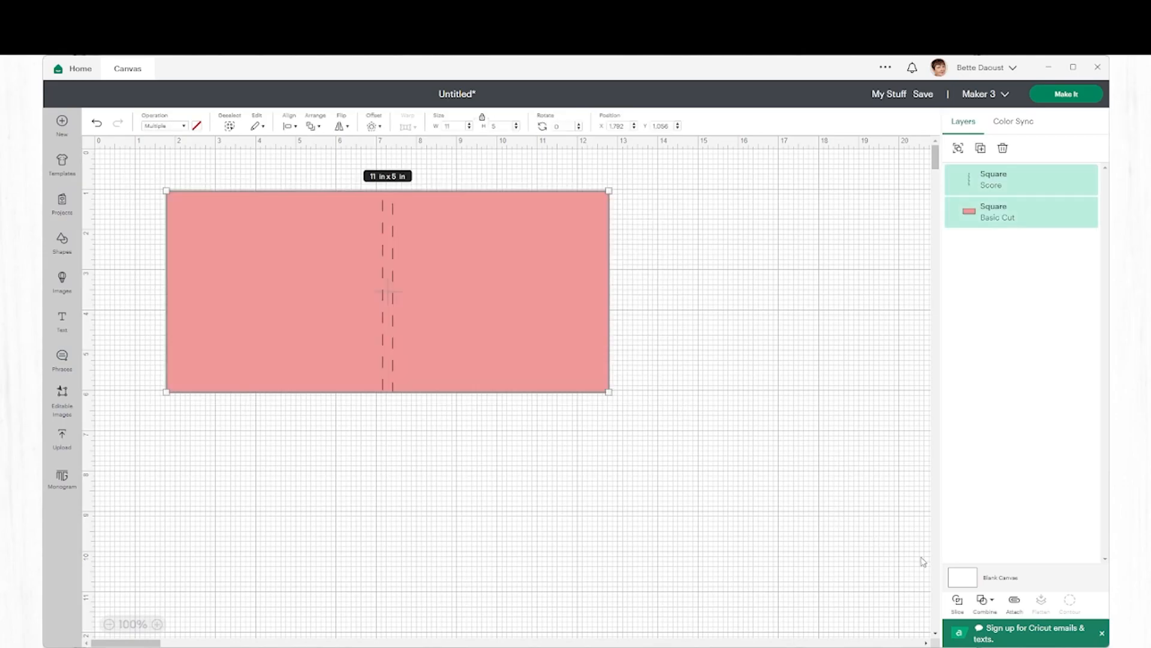
{"action": "left_click", "coordinate": [1019, 601]}
Reposition the attached card base near the upper part of the canvas, at about X 2.0, Y 0.35 in.
{"action": "left_click_drag", "start_coordinate": [433, 215], "coordinate": [713, 216]}
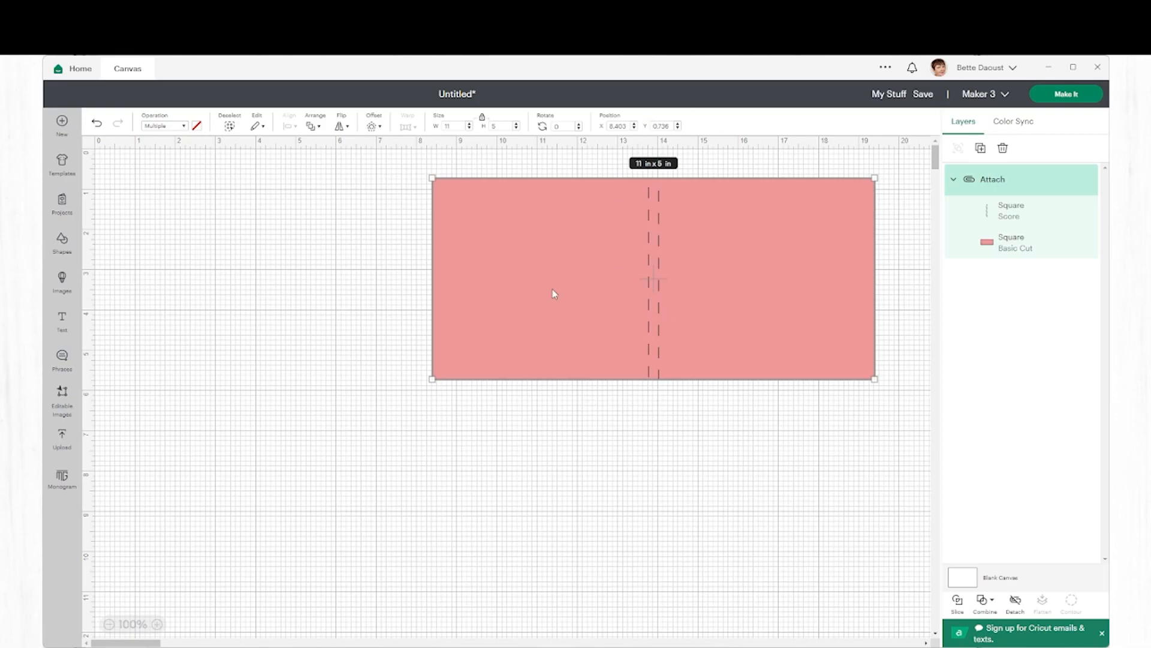
{"action": "left_click_drag", "start_coordinate": [571, 278], "coordinate": [350, 259]}
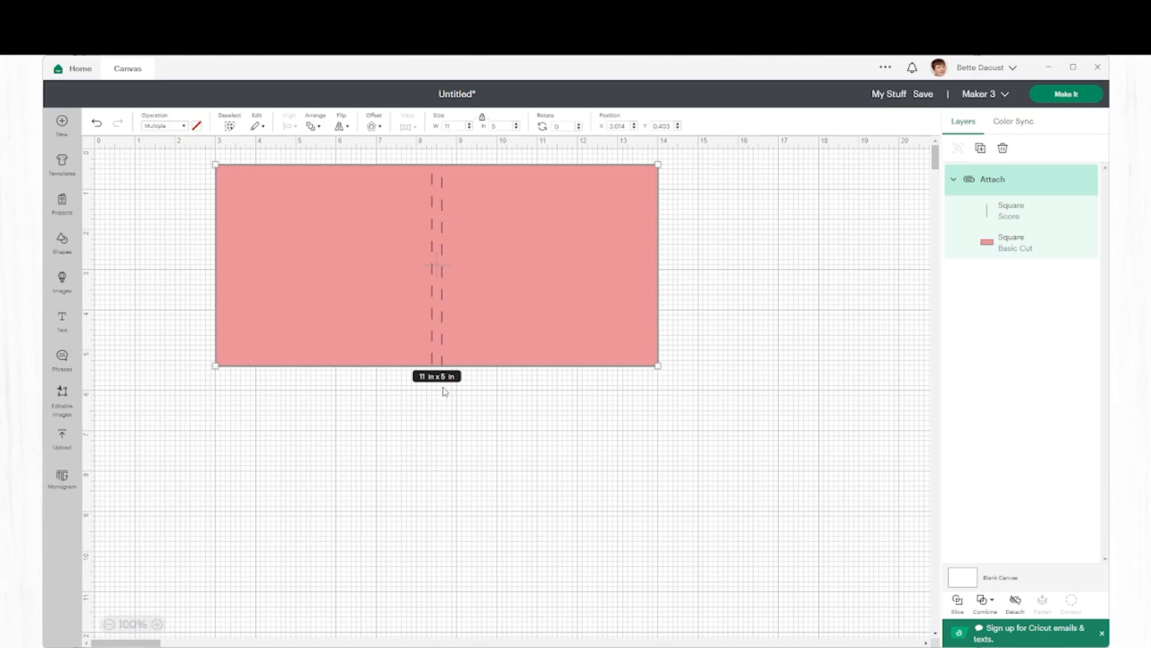
{"action": "left_click_drag", "start_coordinate": [566, 288], "coordinate": [530, 307]}
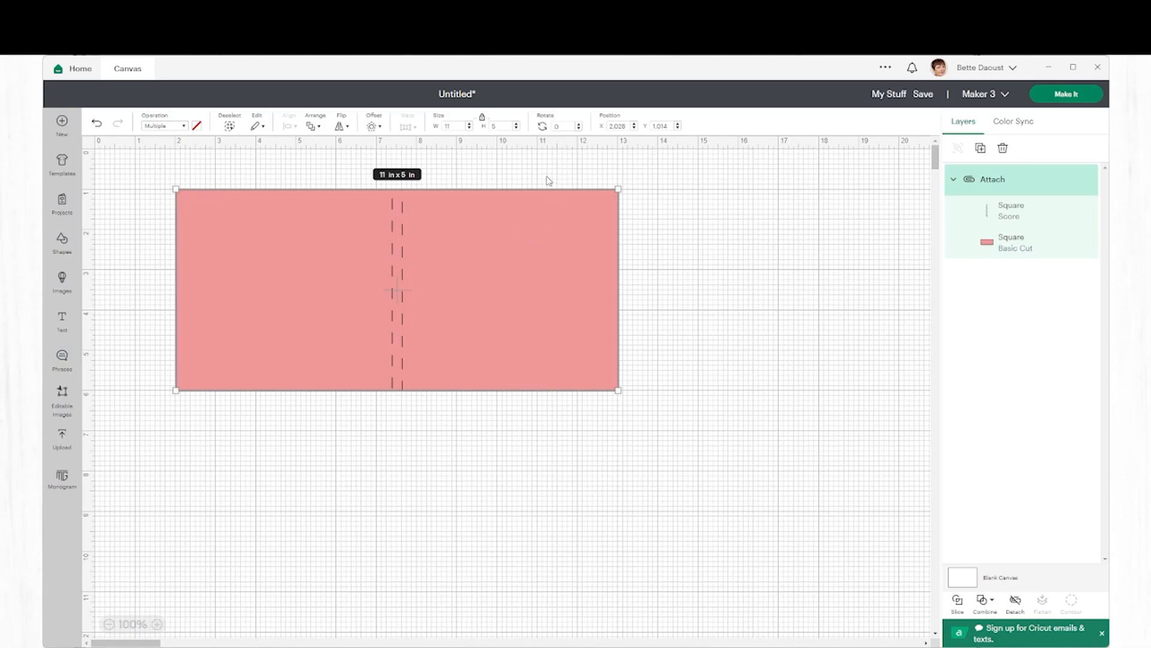
{"action": "left_click_drag", "start_coordinate": [555, 271], "coordinate": [555, 246]}
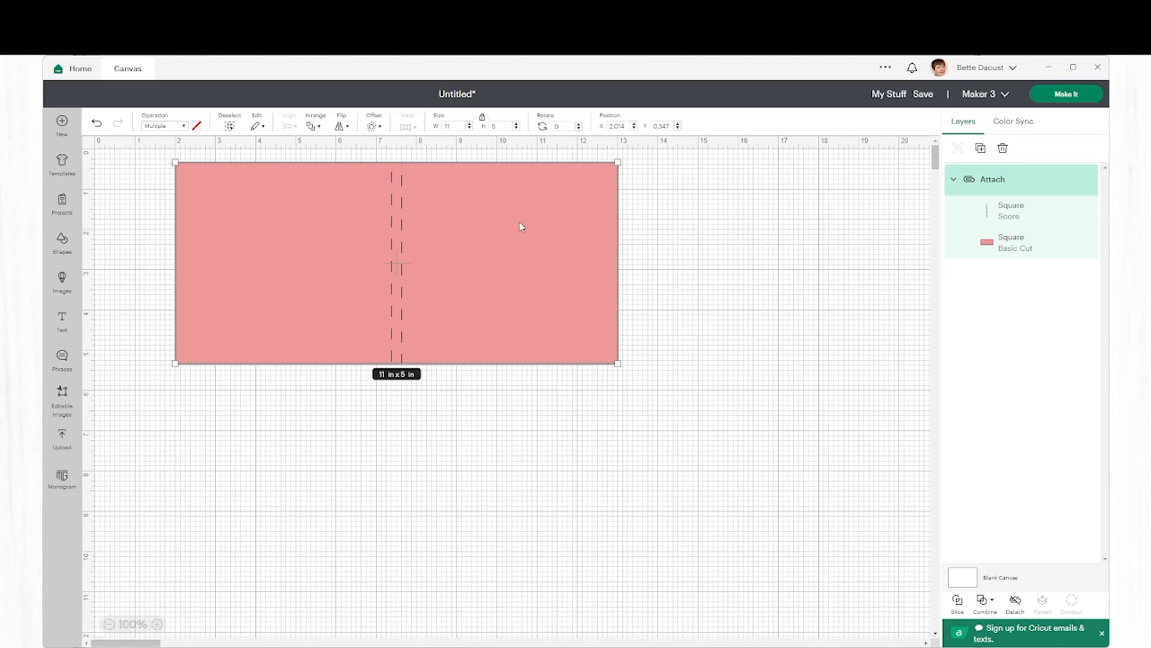
Move the card base down to about Y 2.6 in and add a heart shape in the space above it.
{"action": "left_click_drag", "start_coordinate": [516, 178], "coordinate": [518, 273]}
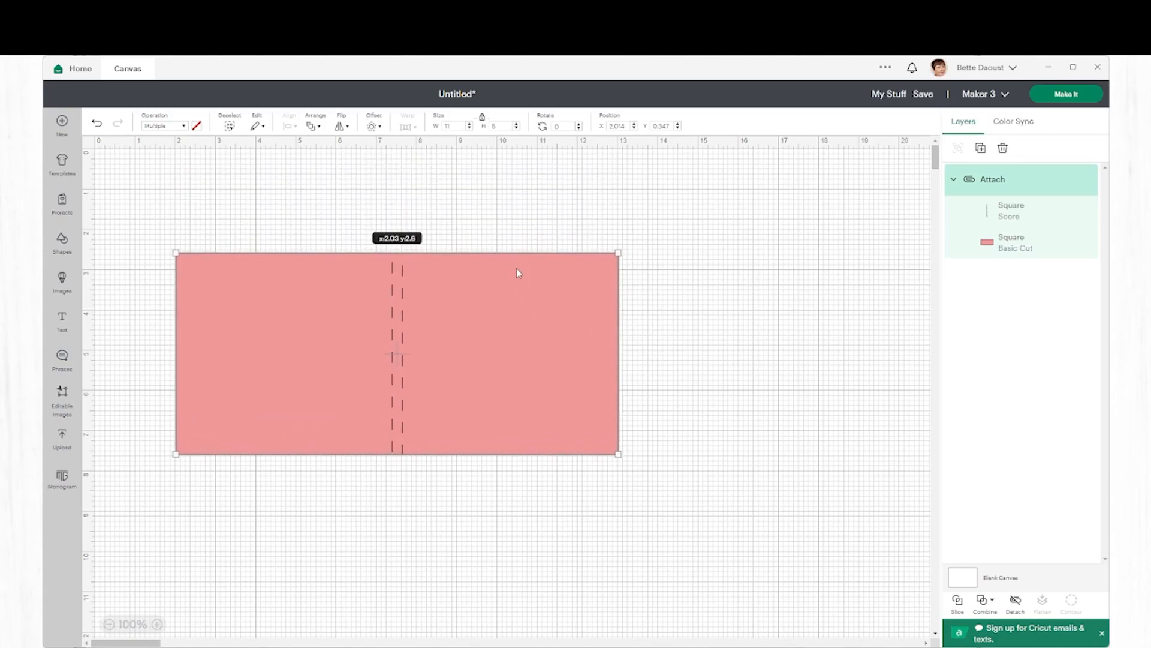
{"action": "left_click_drag", "start_coordinate": [517, 268], "coordinate": [516, 270]}
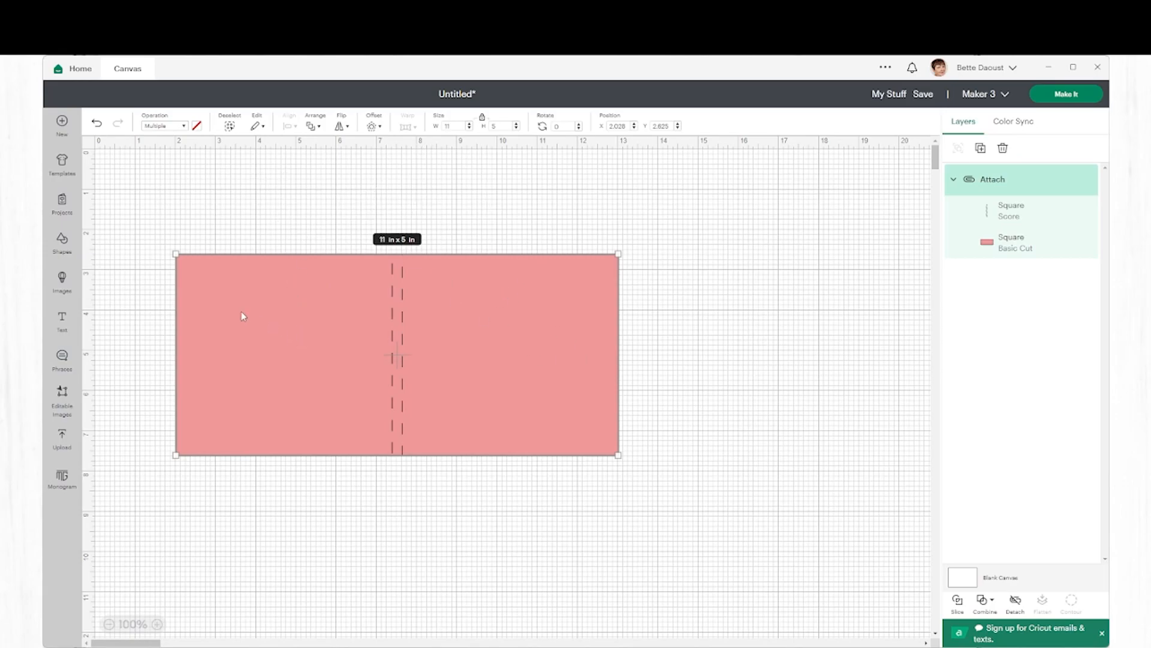
{"action": "left_click", "coordinate": [63, 241]}
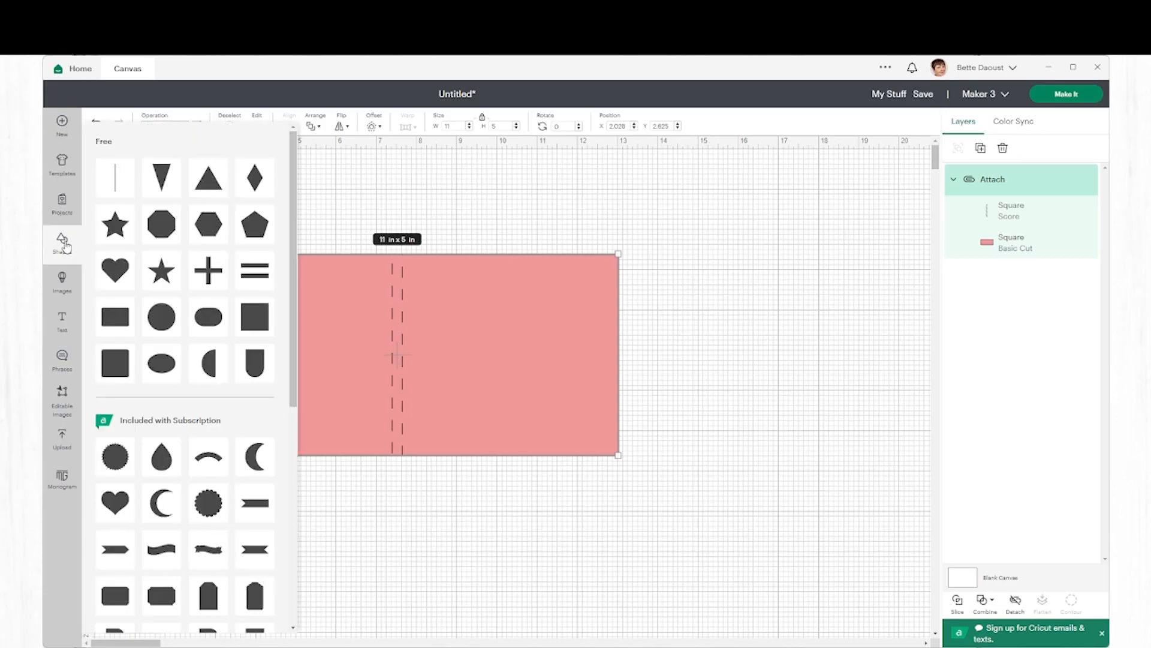
{"action": "left_click", "coordinate": [114, 270]}
{"action": "left_click_drag", "start_coordinate": [199, 238], "coordinate": [299, 184]}
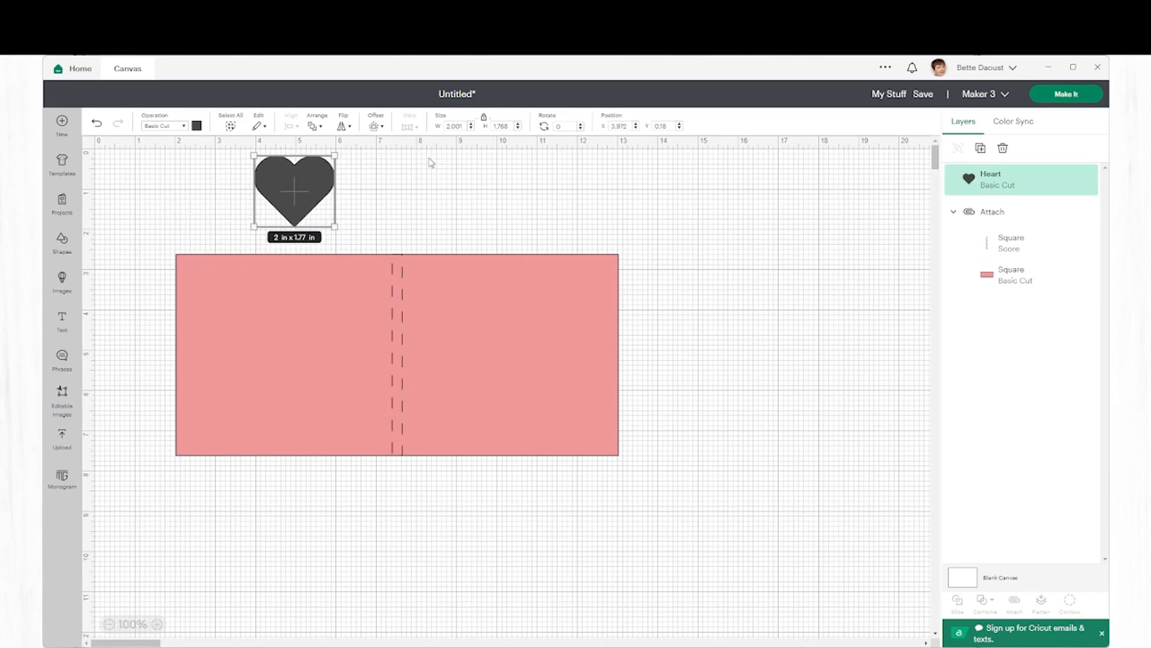
Set the heart's width to 1.5 in with its proportions locked.
{"action": "double_click", "coordinate": [459, 127]}
{"action": "type", "text": "1.5"}
{"action": "key", "text": "Return"}
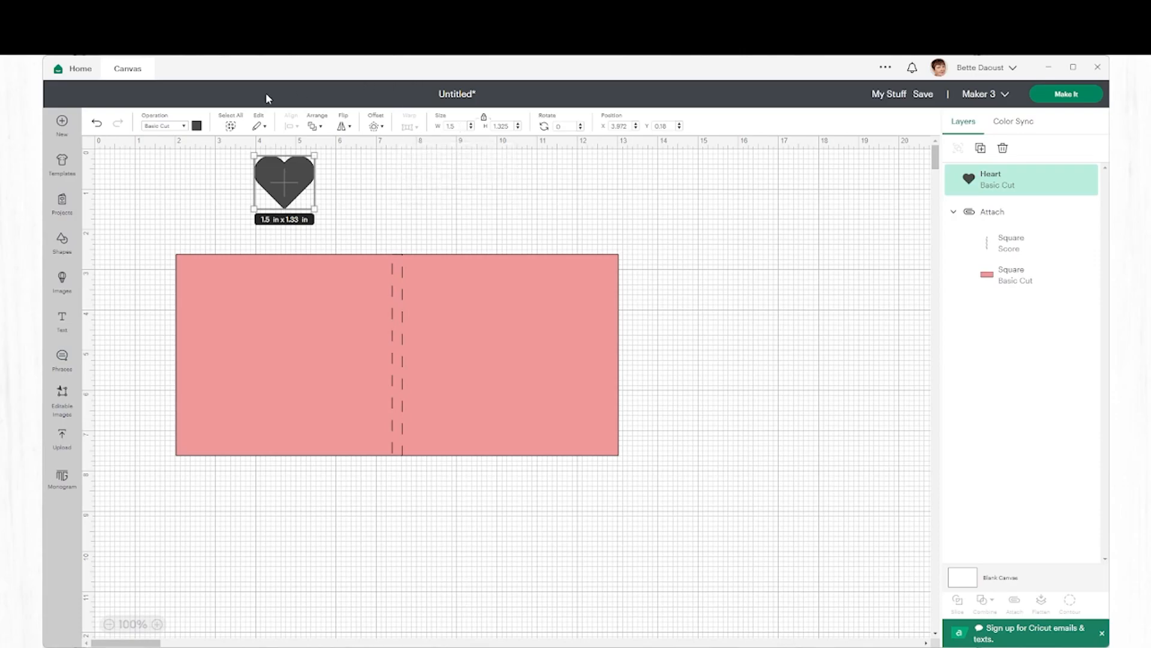
Recolor the heart dark red and reposition it above the card base at about X 3.8, Y 0.43 in.
{"action": "left_click", "coordinate": [196, 126]}
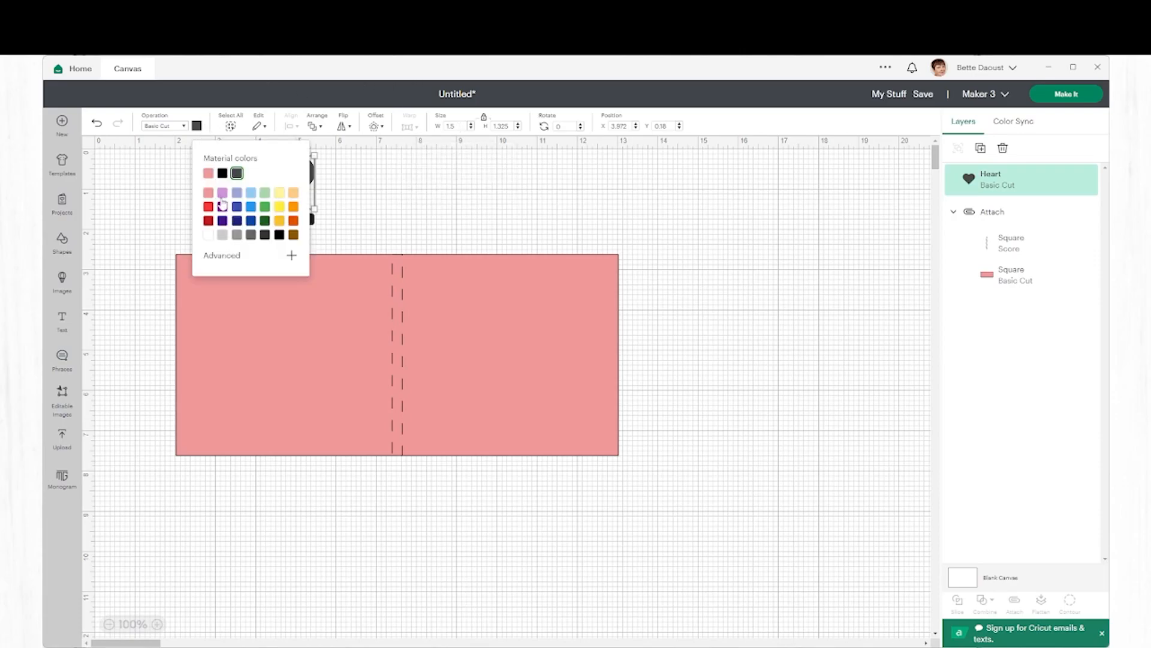
{"action": "left_click", "coordinate": [210, 222]}
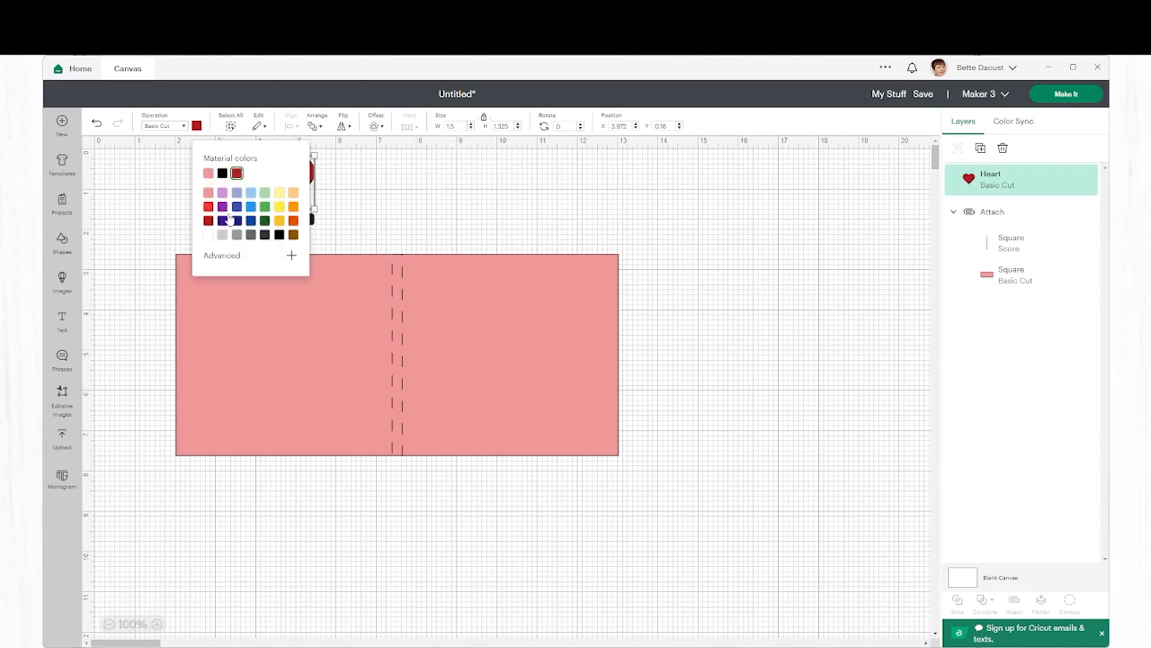
{"action": "left_click", "coordinate": [346, 177]}
{"action": "left_click", "coordinate": [286, 174]}
{"action": "left_click_drag", "start_coordinate": [286, 174], "coordinate": [278, 185]}
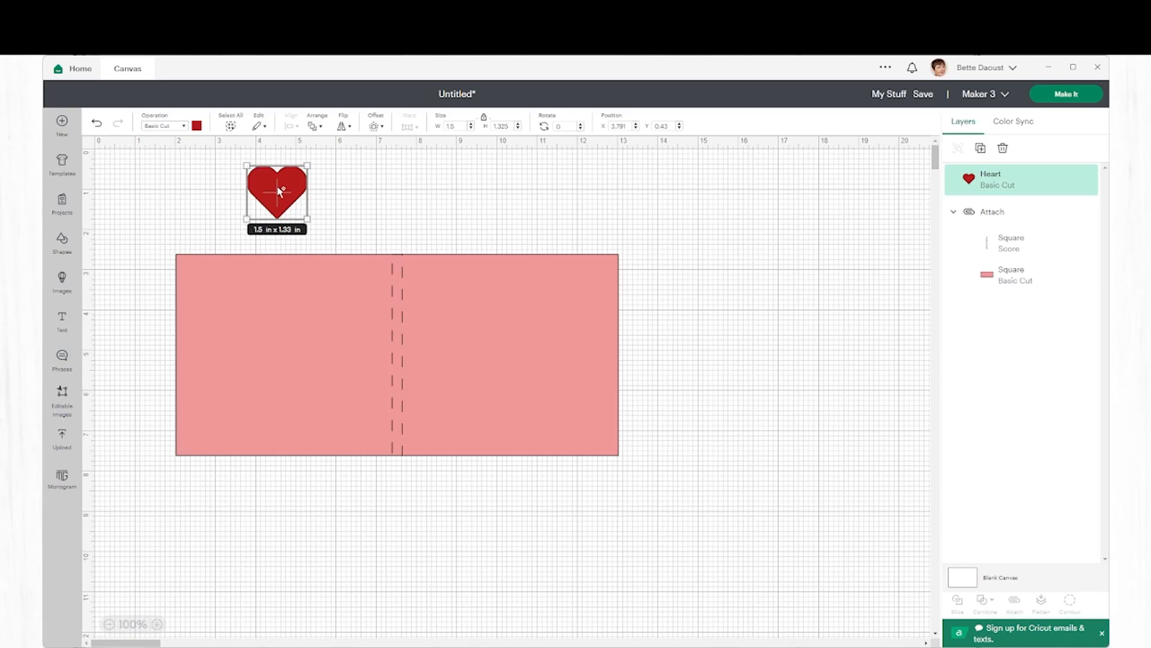
Duplicate the red heart, place the copy beside the original, and set the copy's width to 1.25 in.
{"action": "key", "text": "ctrl+d"}
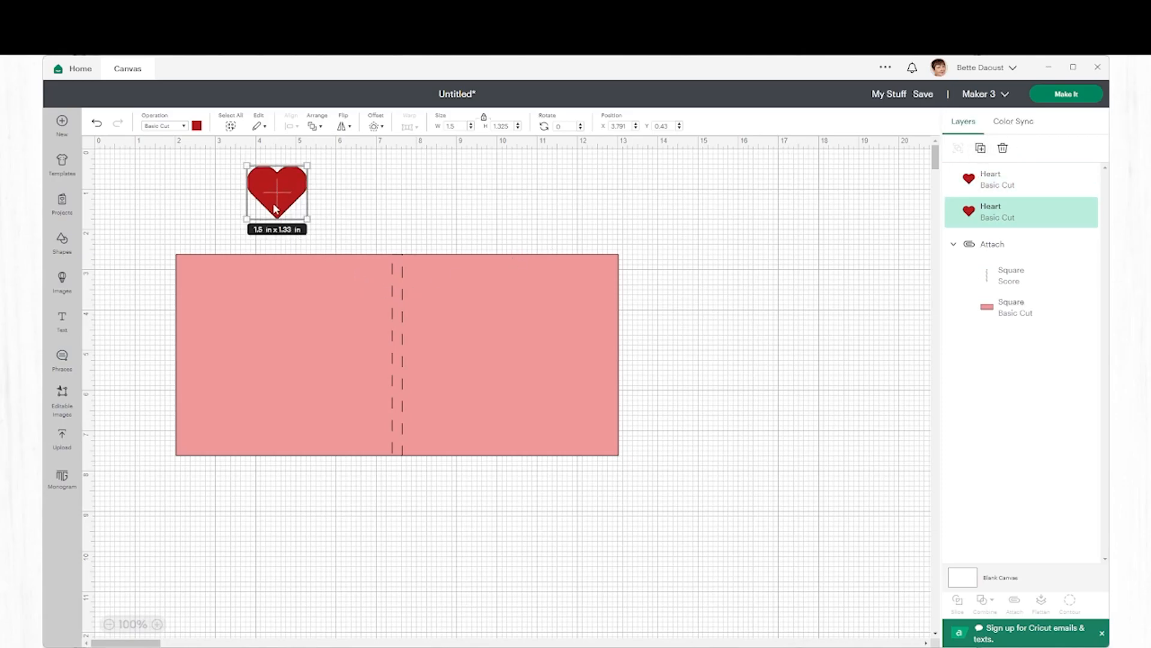
{"action": "left_click_drag", "start_coordinate": [277, 198], "coordinate": [340, 198]}
{"action": "left_click", "coordinate": [457, 126]}
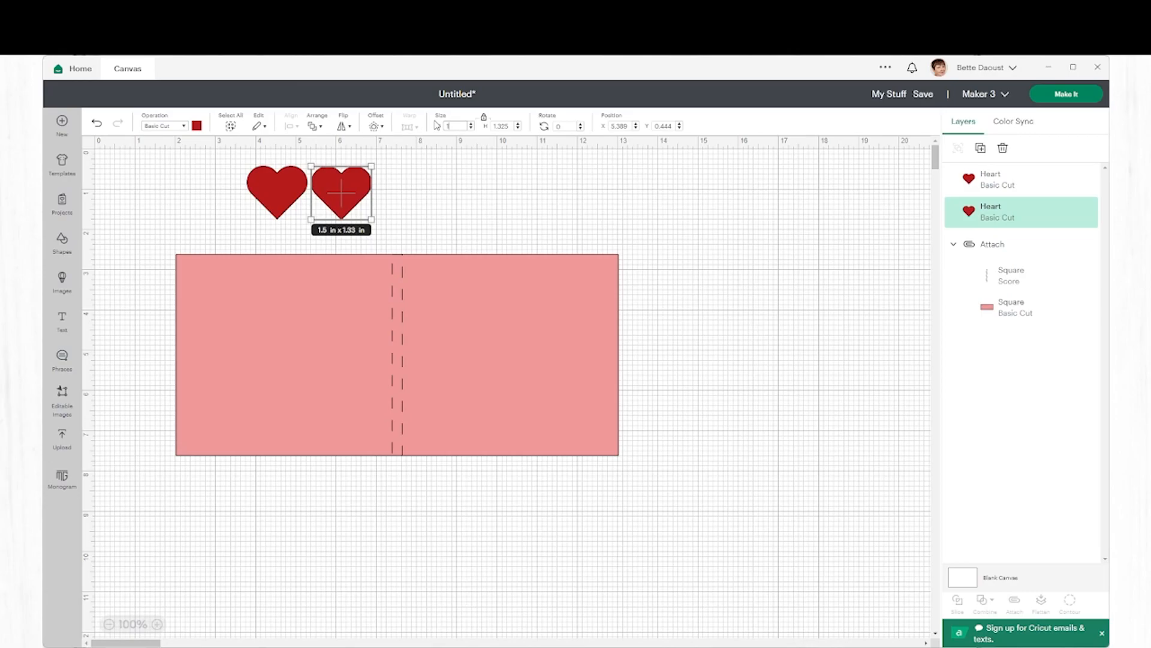
{"action": "type", "text": "1"}
{"action": "key", "text": "Return"}
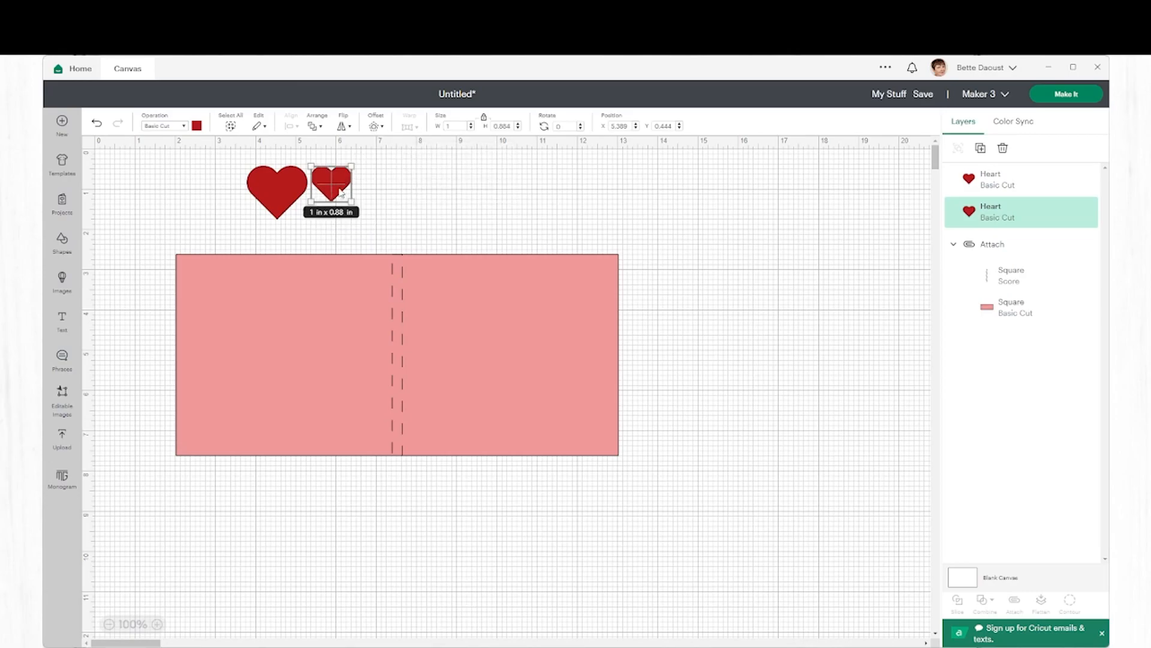
{"action": "mouse_move", "coordinate": [341, 191]}
{"action": "left_mouse_down"}
{"action": "mouse_move", "coordinate": [286, 192]}
{"action": "mouse_move", "coordinate": [352, 192]}
{"action": "left_mouse_up"}
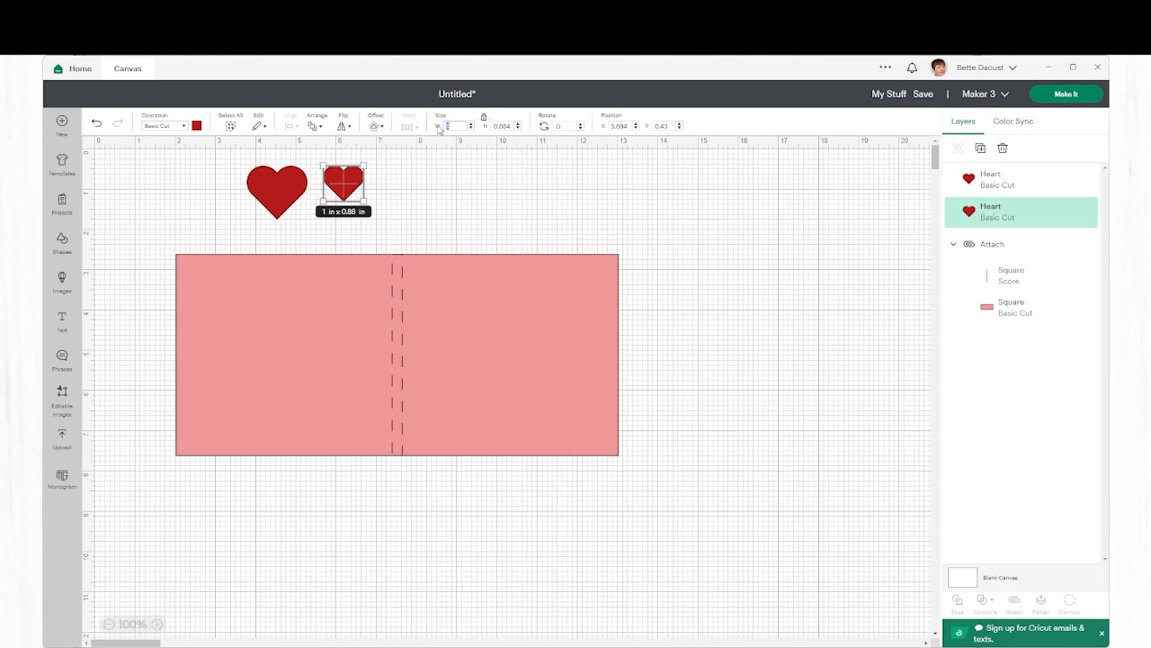
{"action": "type", "text": "1.25"}
{"action": "key", "text": "Return"}
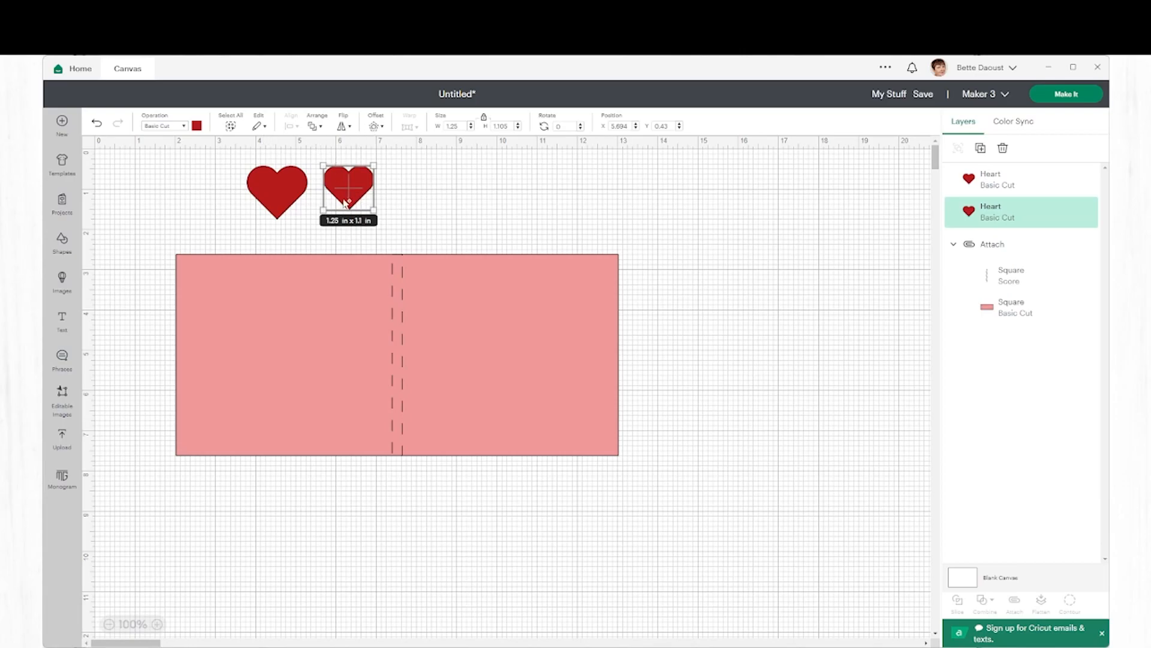
Make a third heart from the 1.25 in copy, place it at the end of the row, and set its width to 1 in.
{"action": "left_click_drag", "start_coordinate": [347, 187], "coordinate": [406, 187]}
{"action": "left_click", "coordinate": [467, 127]}
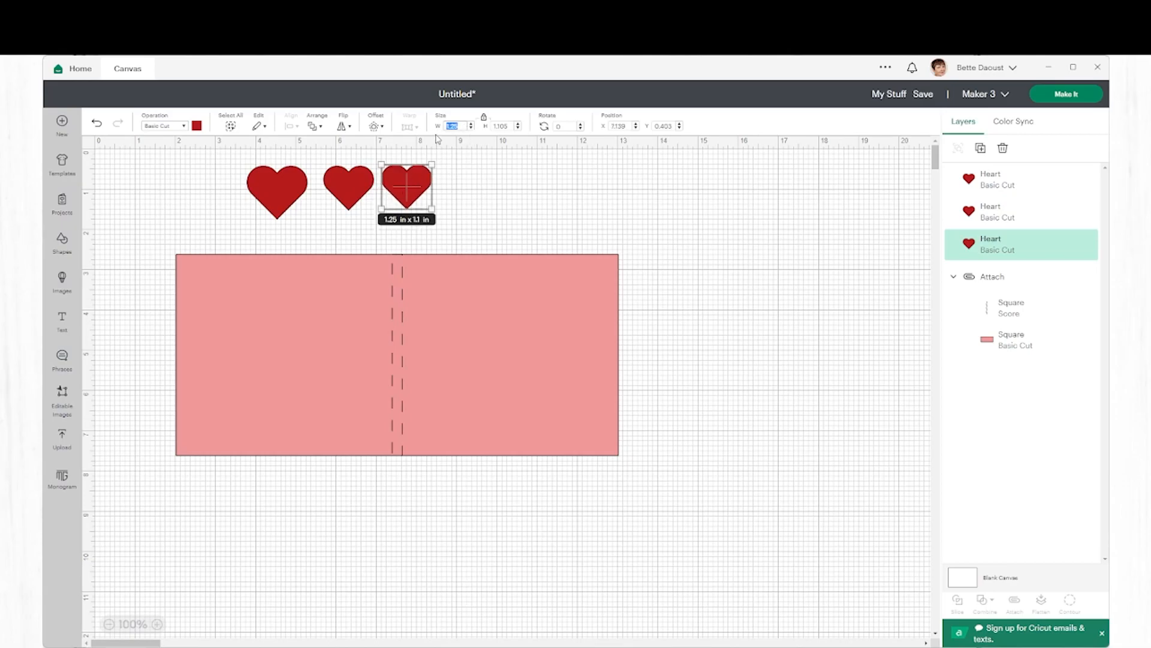
{"action": "key", "text": "Return"}
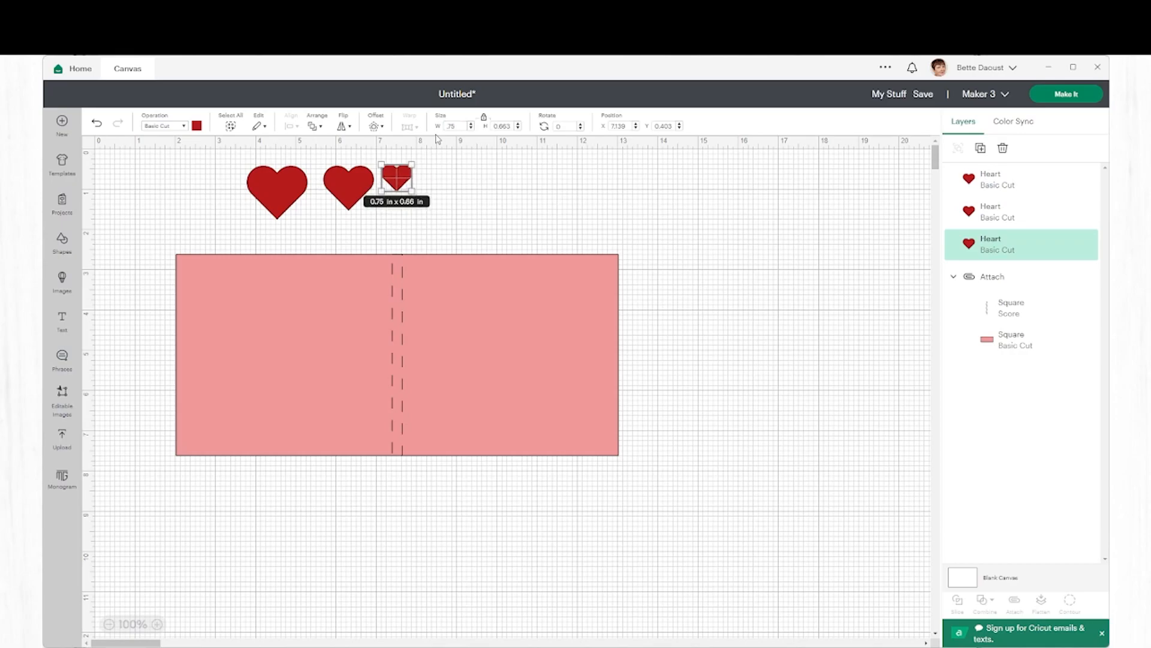
{"action": "left_click", "coordinate": [466, 126]}
{"action": "key", "text": "Return"}
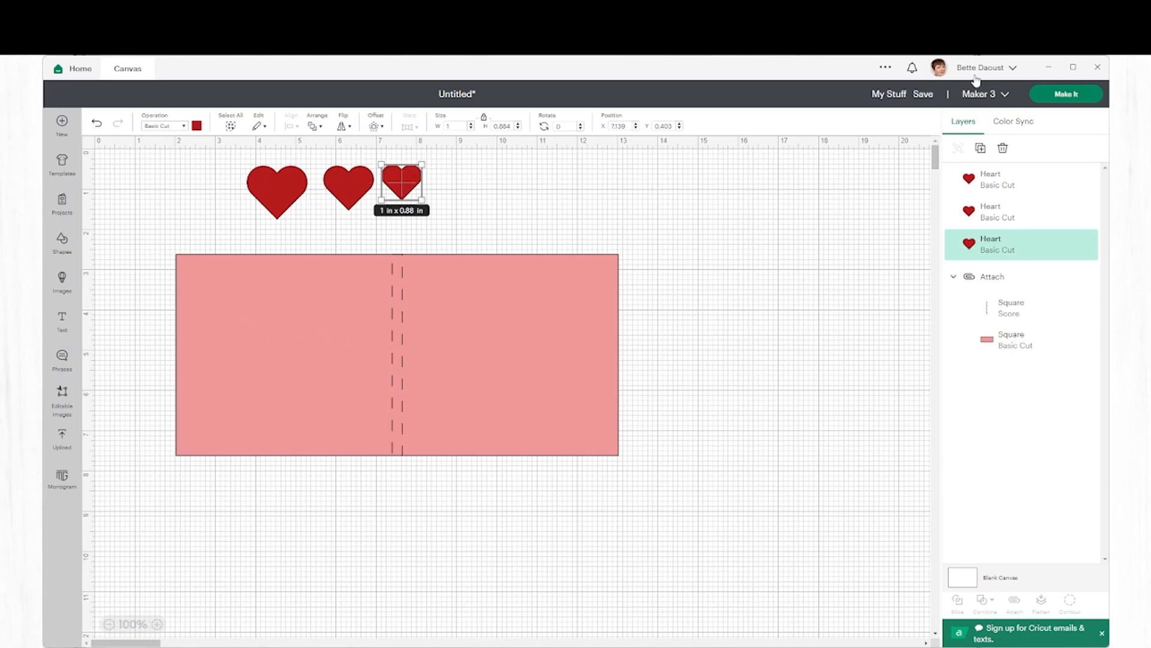
Save the project as "Day 9 Storybook Card Cover" in the first Cards collection.
{"action": "left_click", "coordinate": [930, 96]}
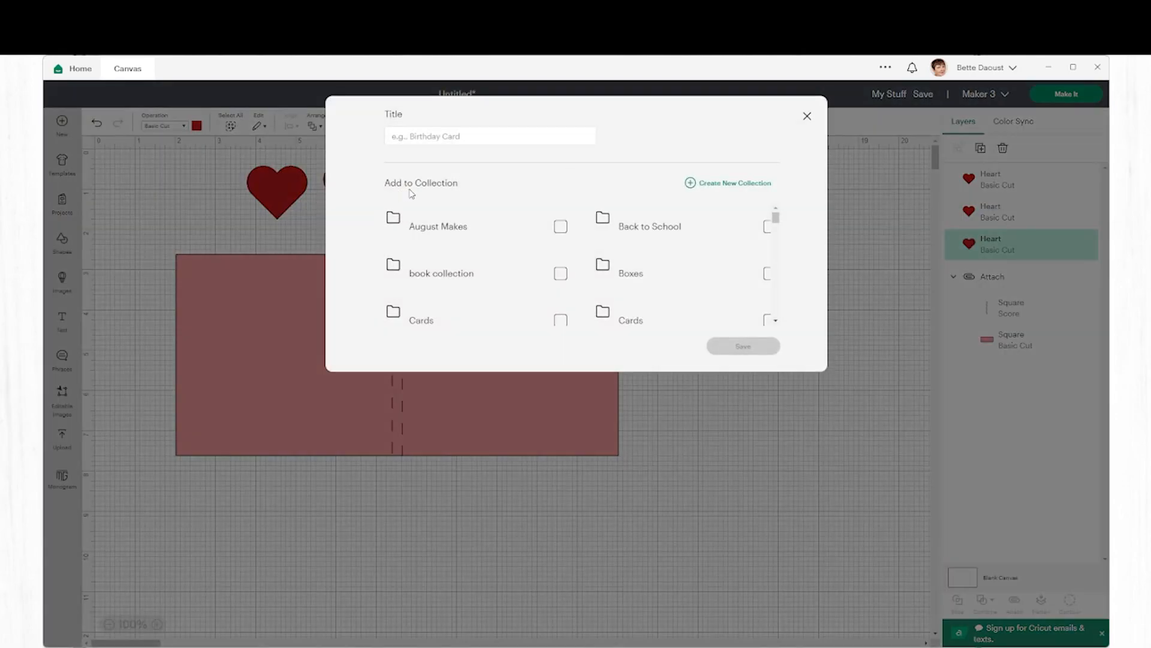
{"action": "left_click", "coordinate": [431, 137]}
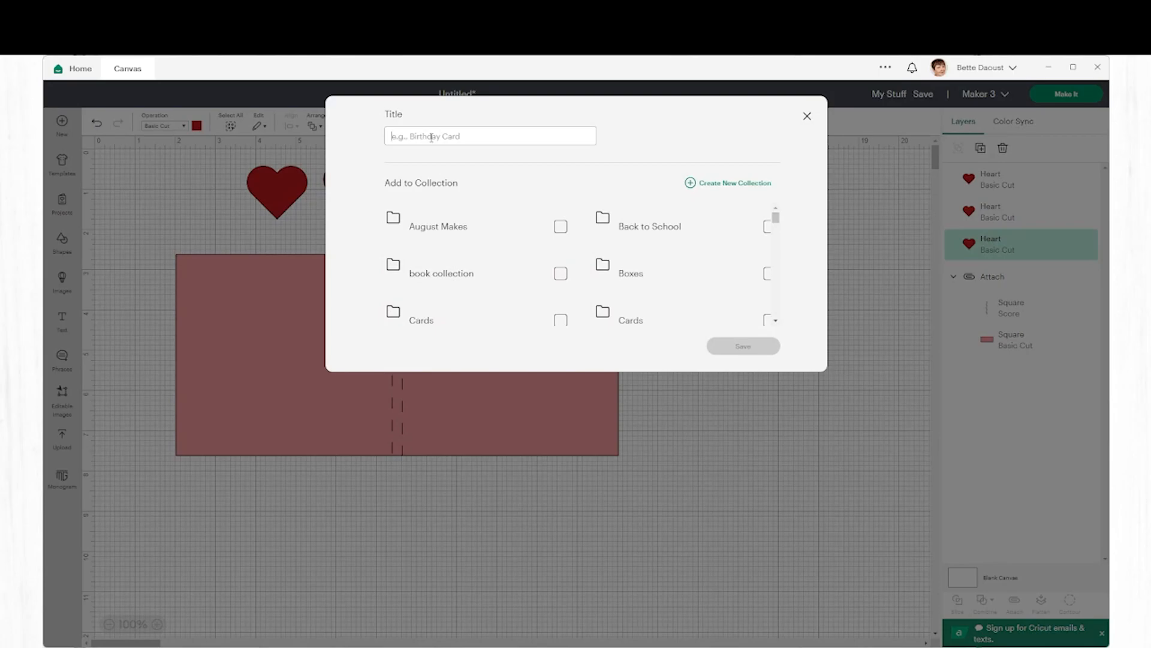
{"action": "type", "text": "Day 9 Storybook Card Cover"}
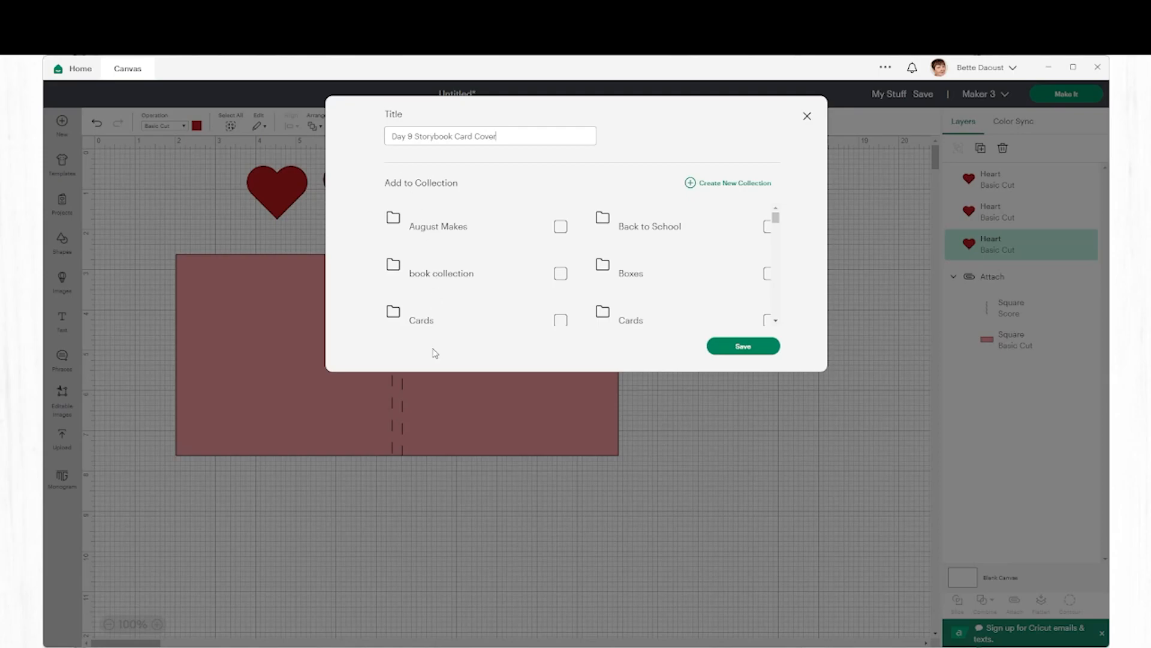
{"action": "left_click", "coordinate": [561, 324]}
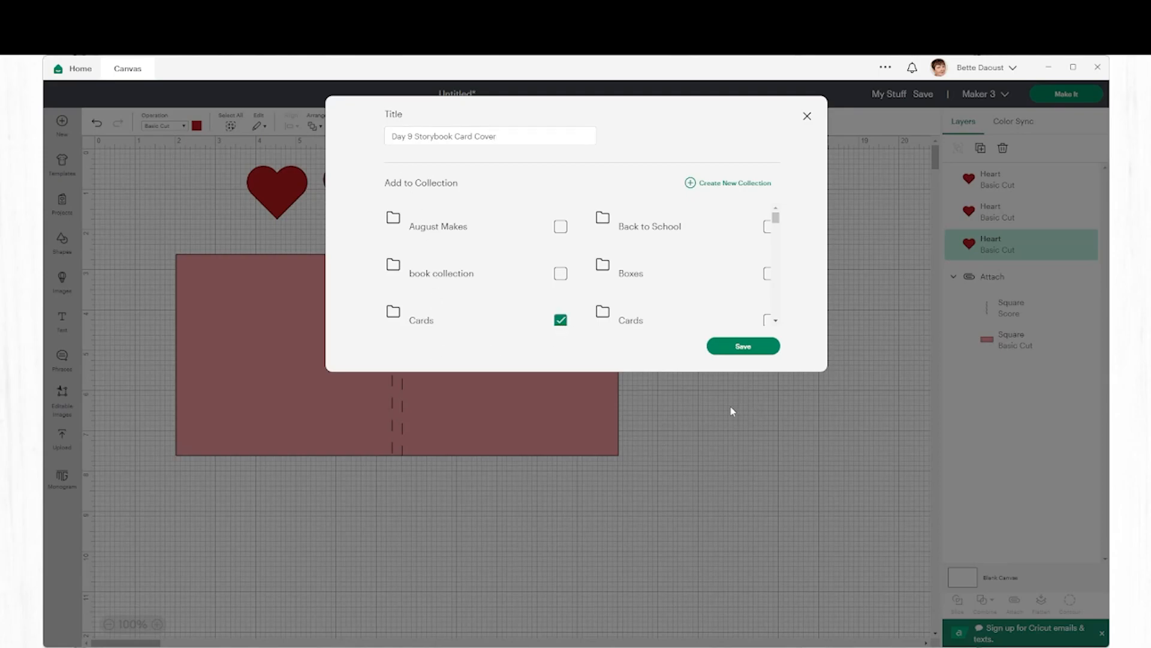
{"action": "left_click", "coordinate": [744, 346]}
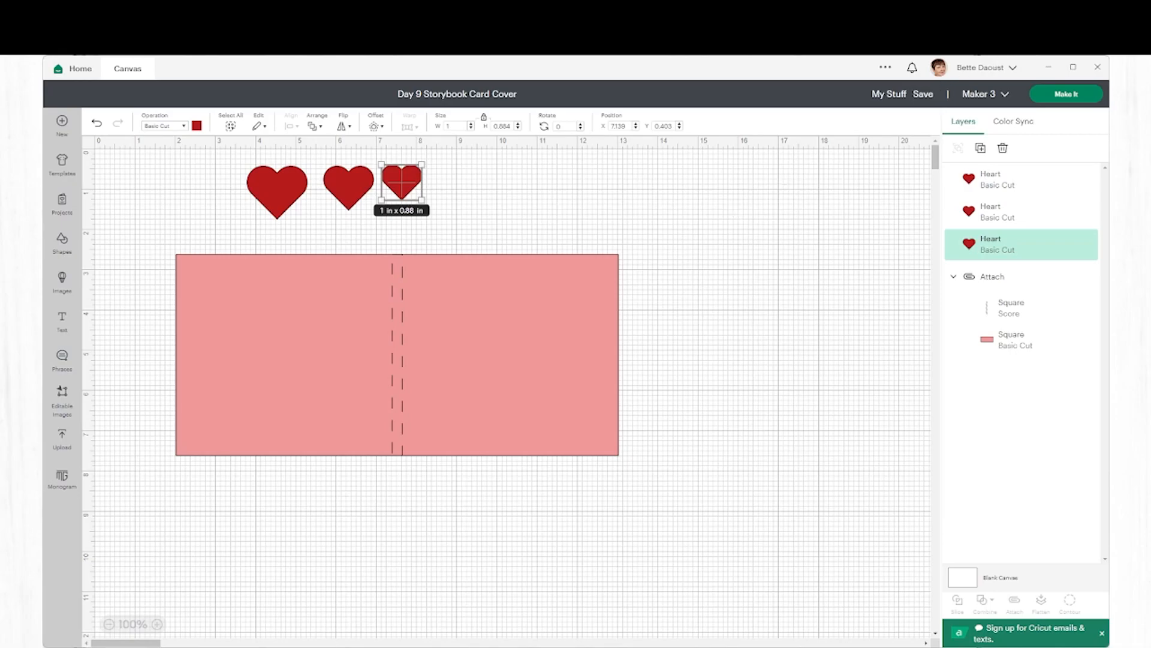
Proceed to mat preparation for the project and display the card base's Score and Basic Cut mat.
{"action": "left_click", "coordinate": [1068, 94]}
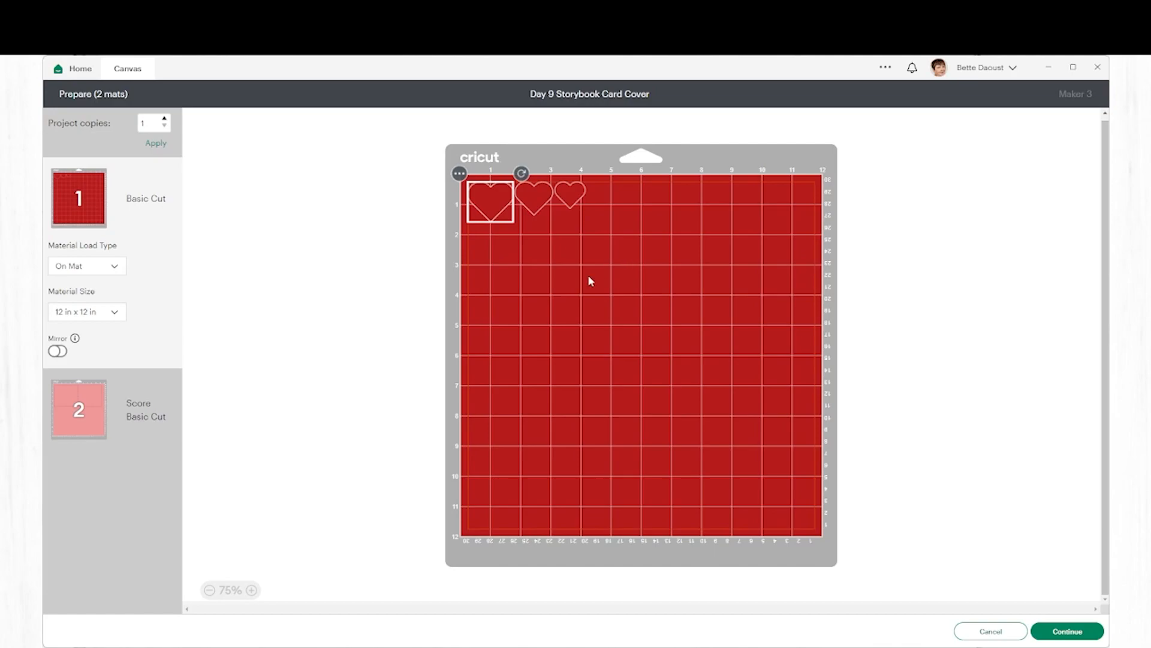
{"action": "left_click", "coordinate": [96, 415]}
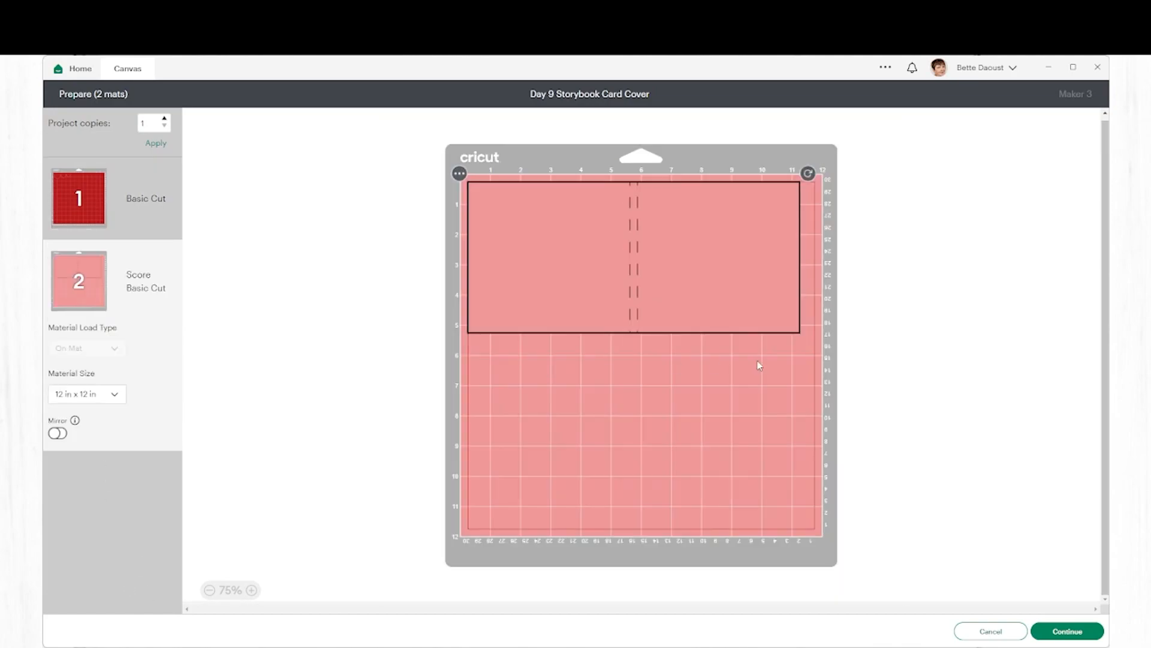